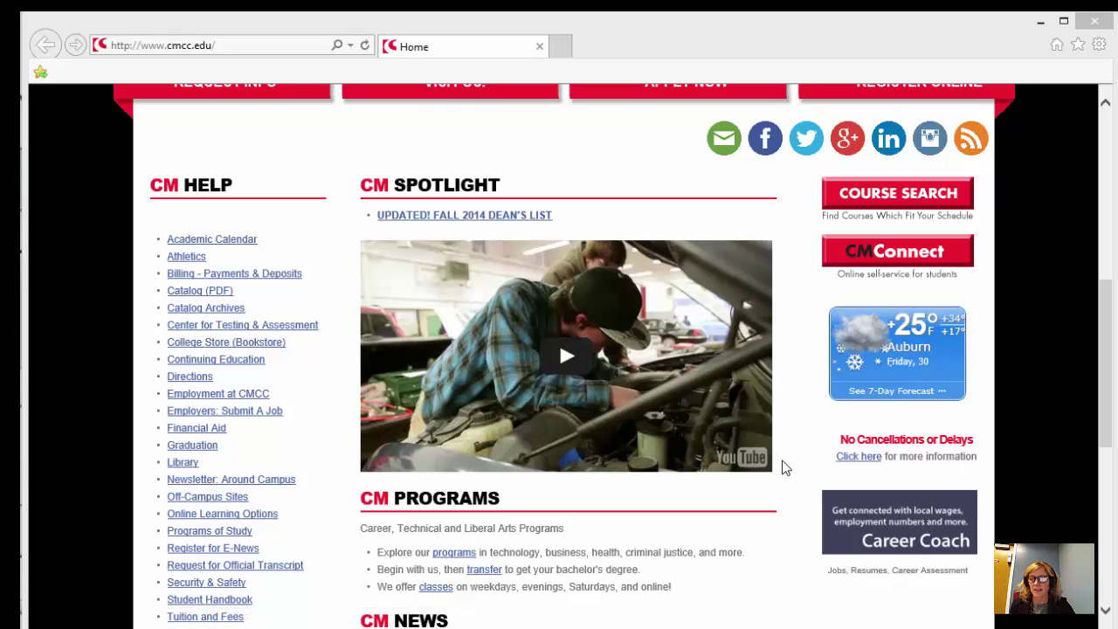
Step: Open the college's Library page and go to the MARVEL! database from its article-finding links
left_click(185, 464)
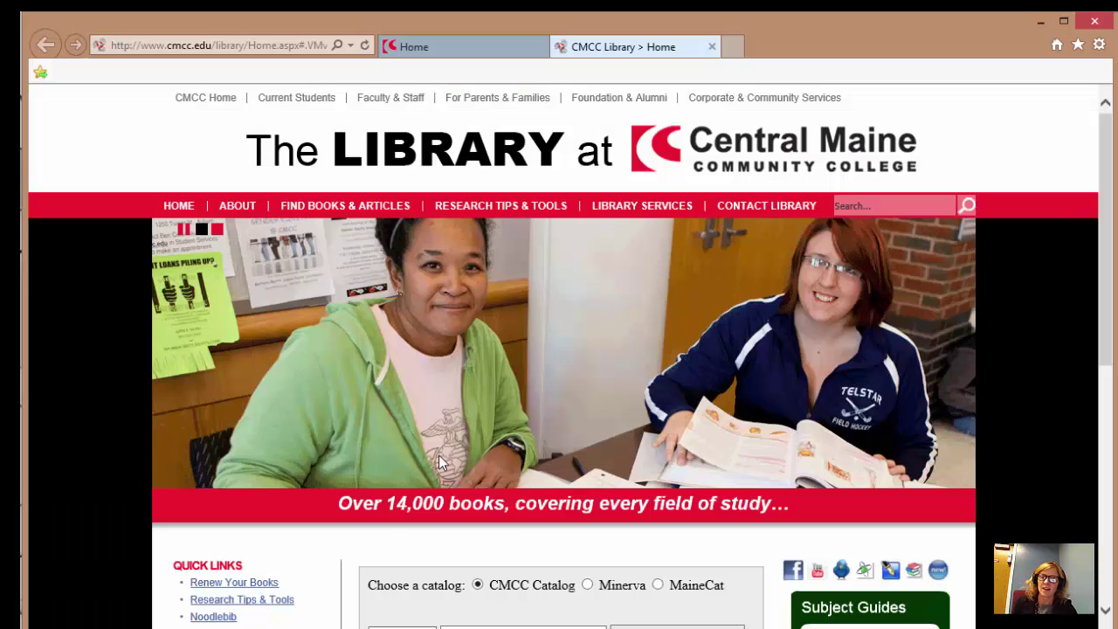
scroll(569, 451, "down", 3)
scroll(568, 449, "down", 2)
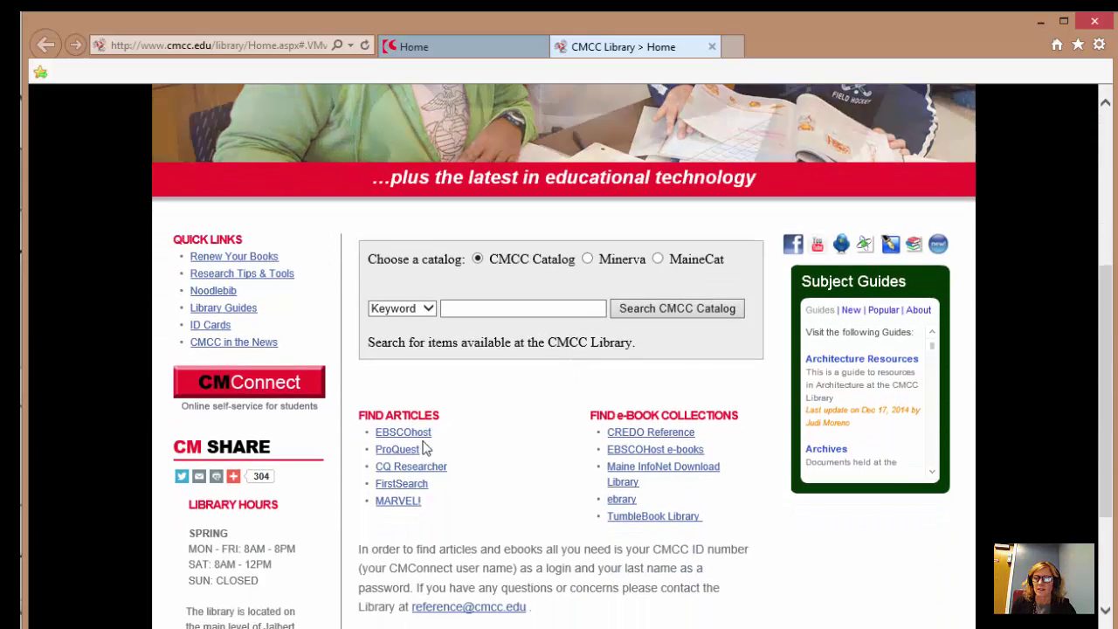
left_click(397, 503)
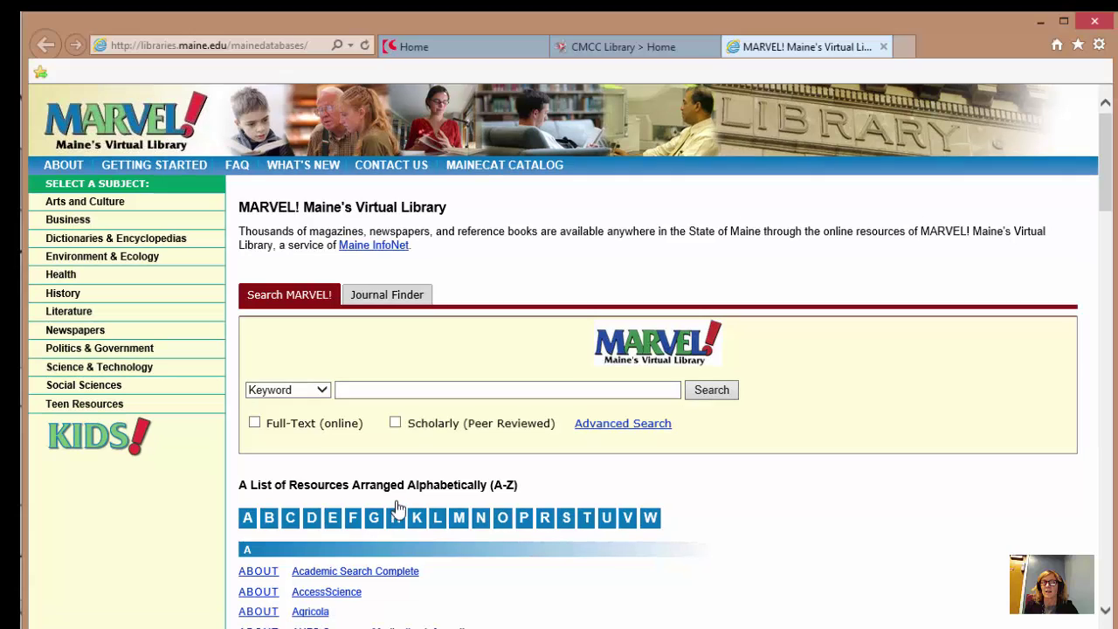
Step: Look over the alphabetical resource list and the Health subject's databases, and return to the MARVEL! home page
scroll(634, 496, "down", 5)
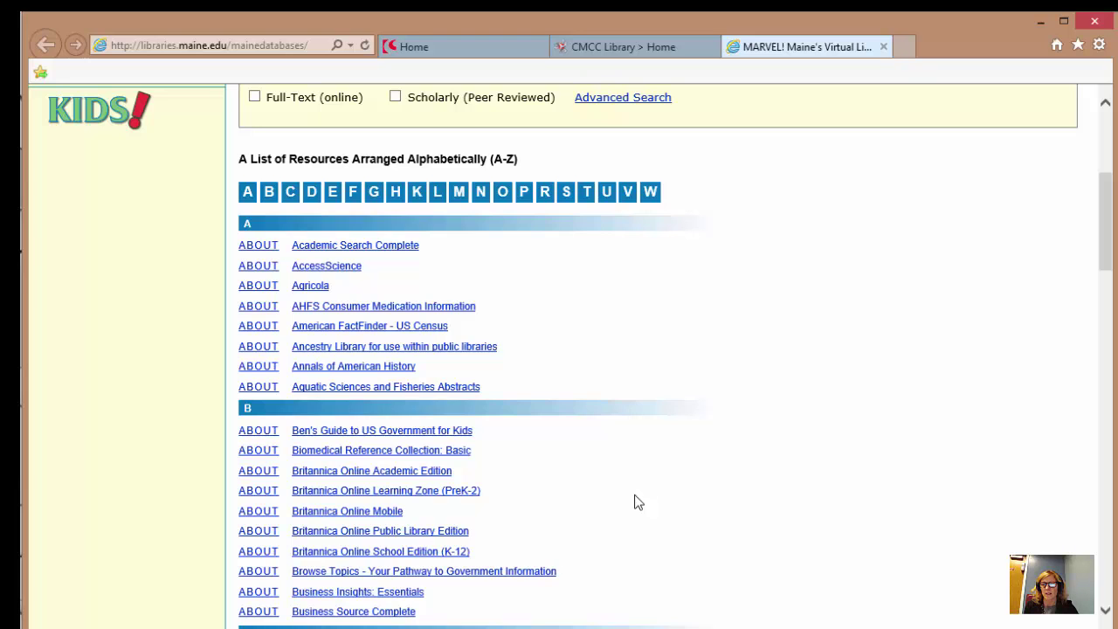
scroll(638, 501, "up", 2)
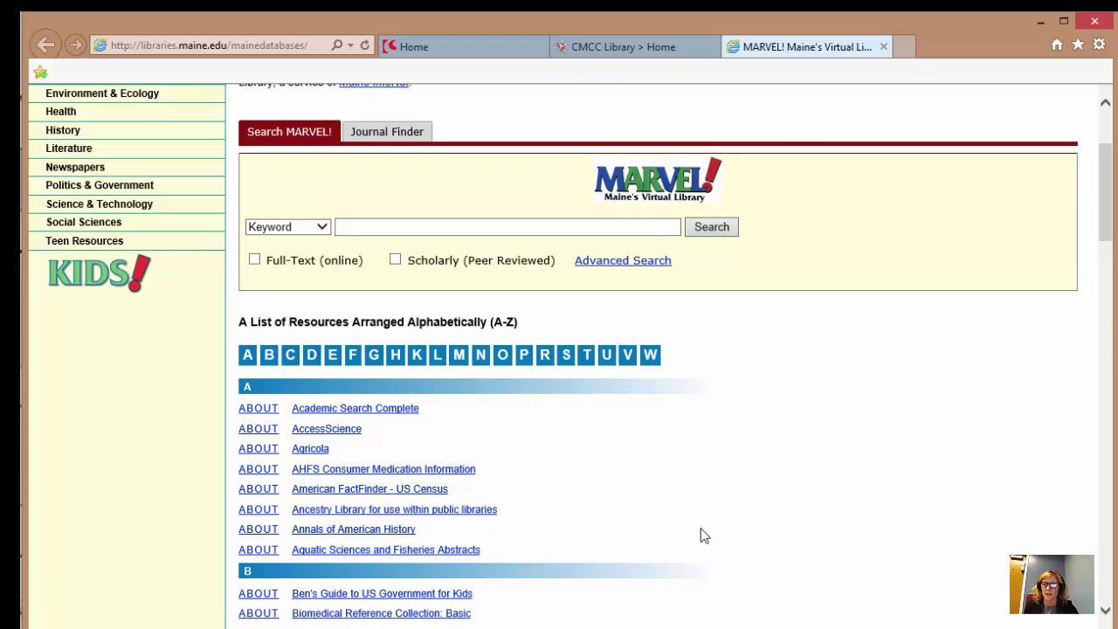
scroll(704, 536, "up", 2)
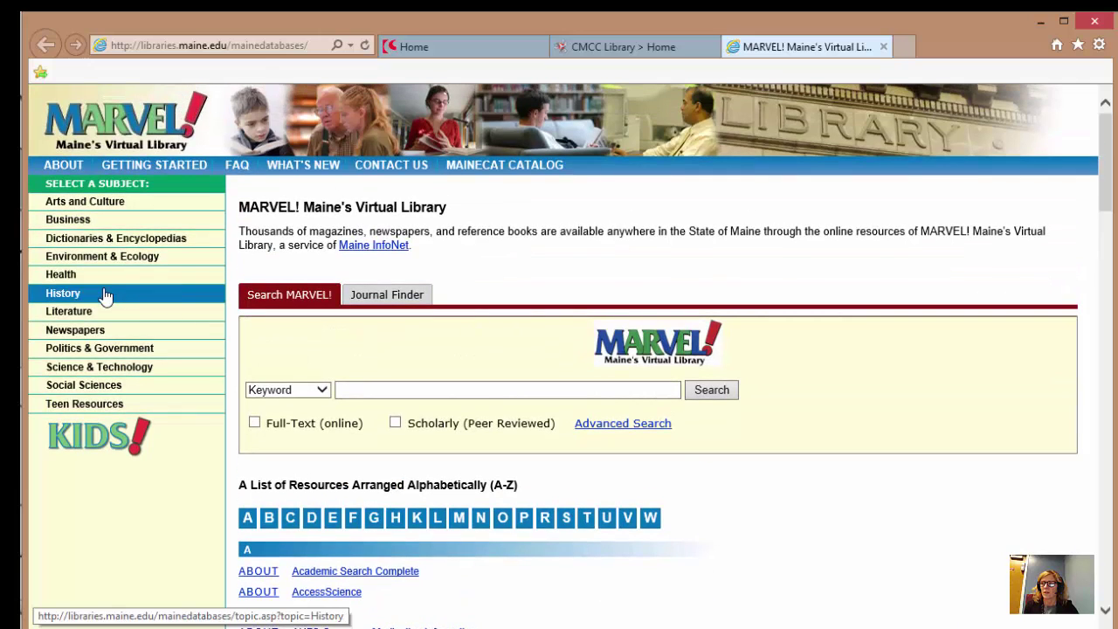
left_click(68, 274)
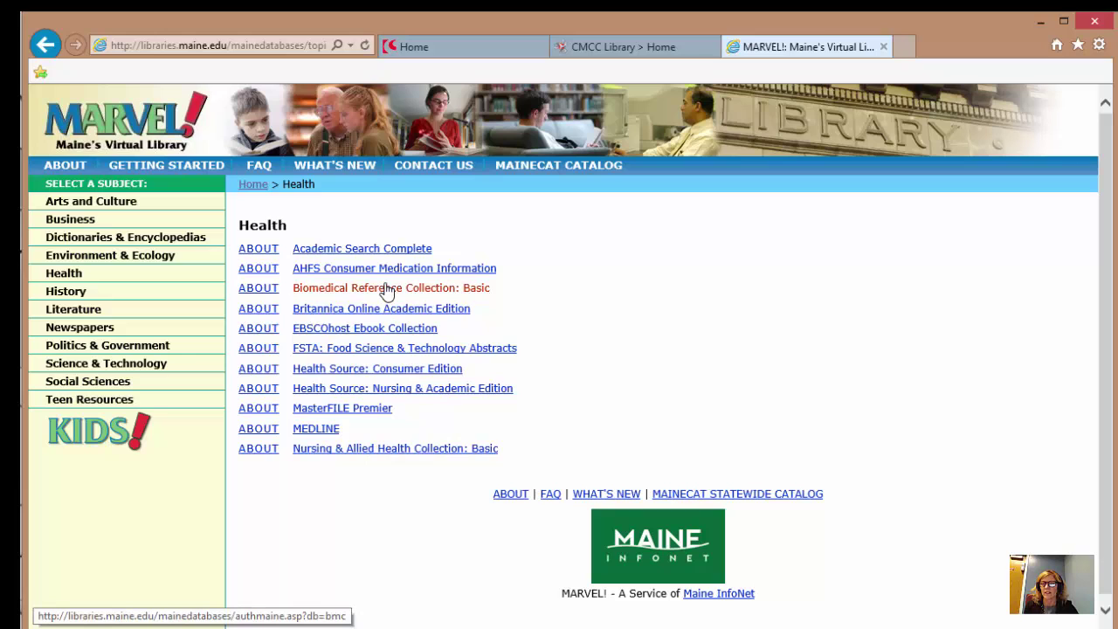
left_click(252, 187)
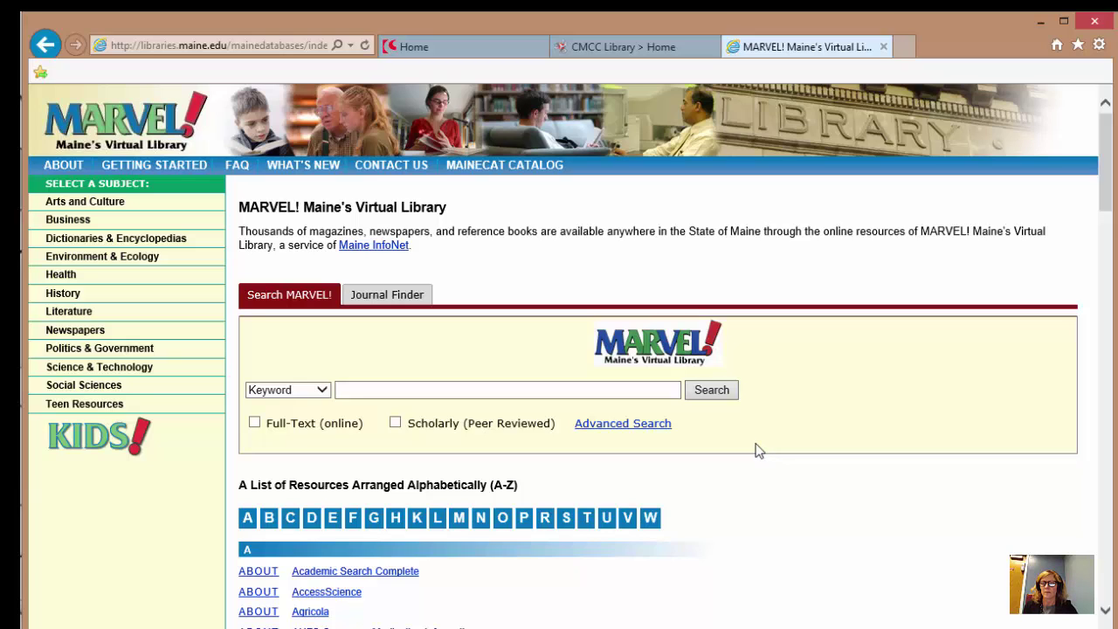
Step: Run a MARVEL! keyword search for "children and development and hunger"
left_click(372, 387)
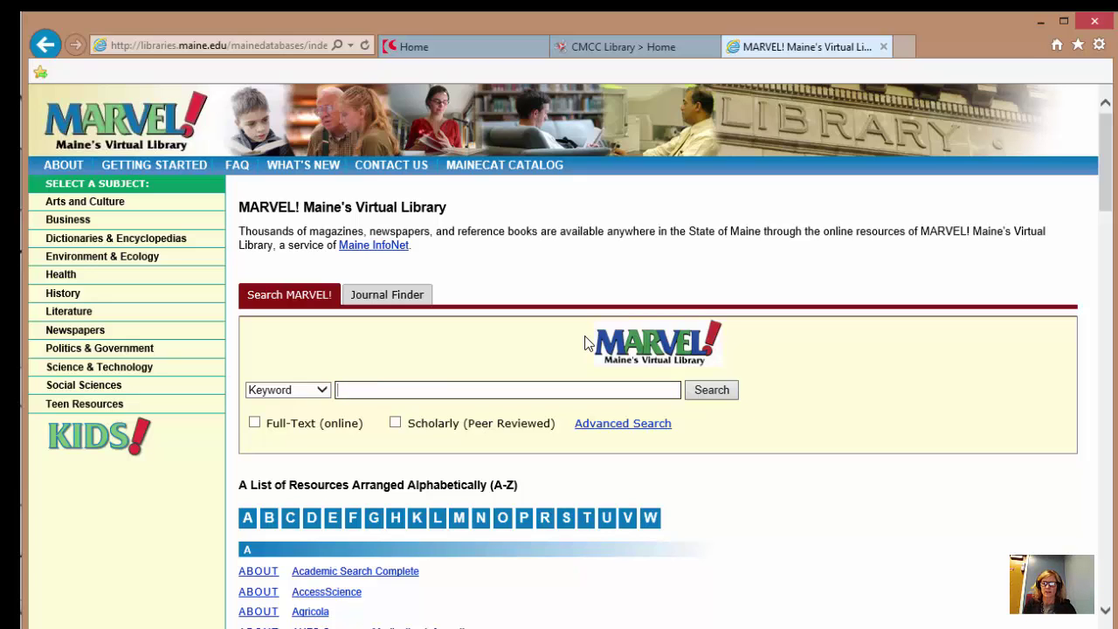
type("childre")
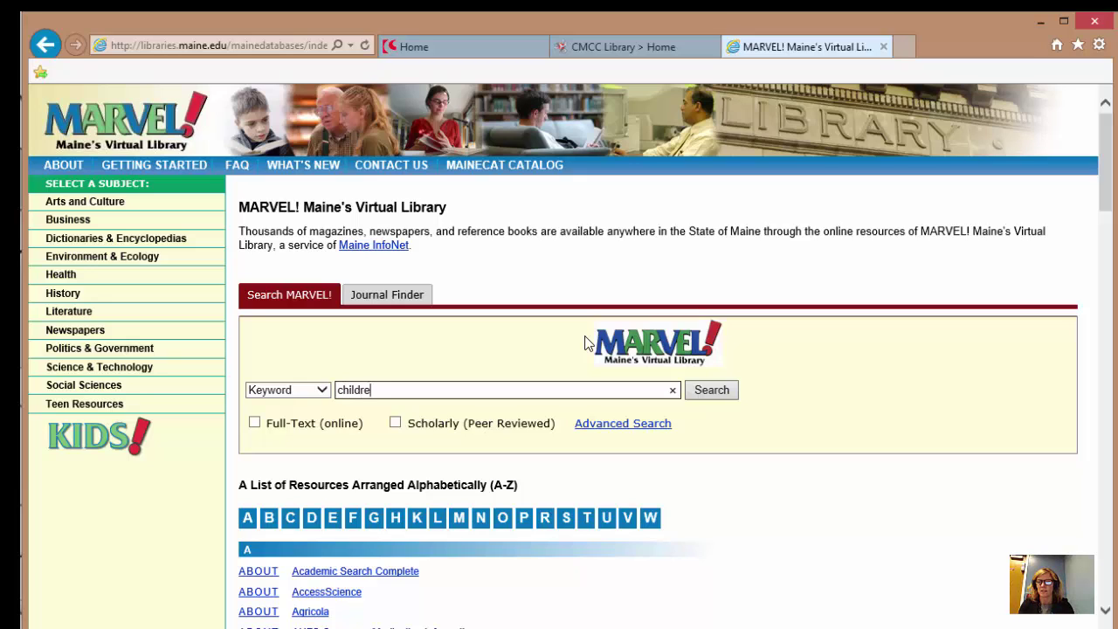
type("n and dev")
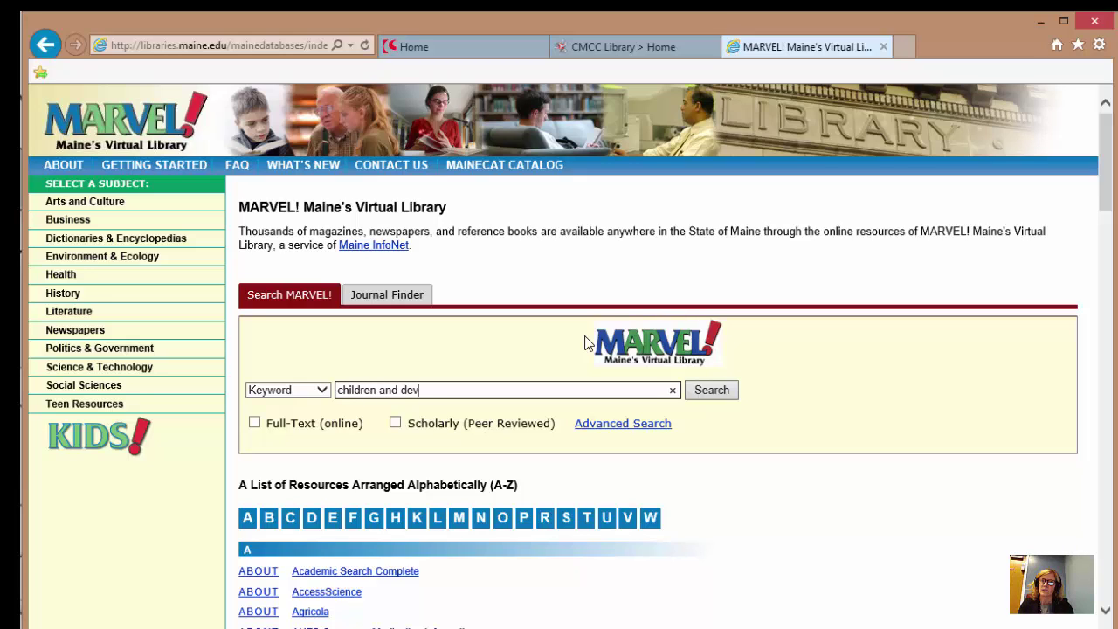
type("elopment and hunger")
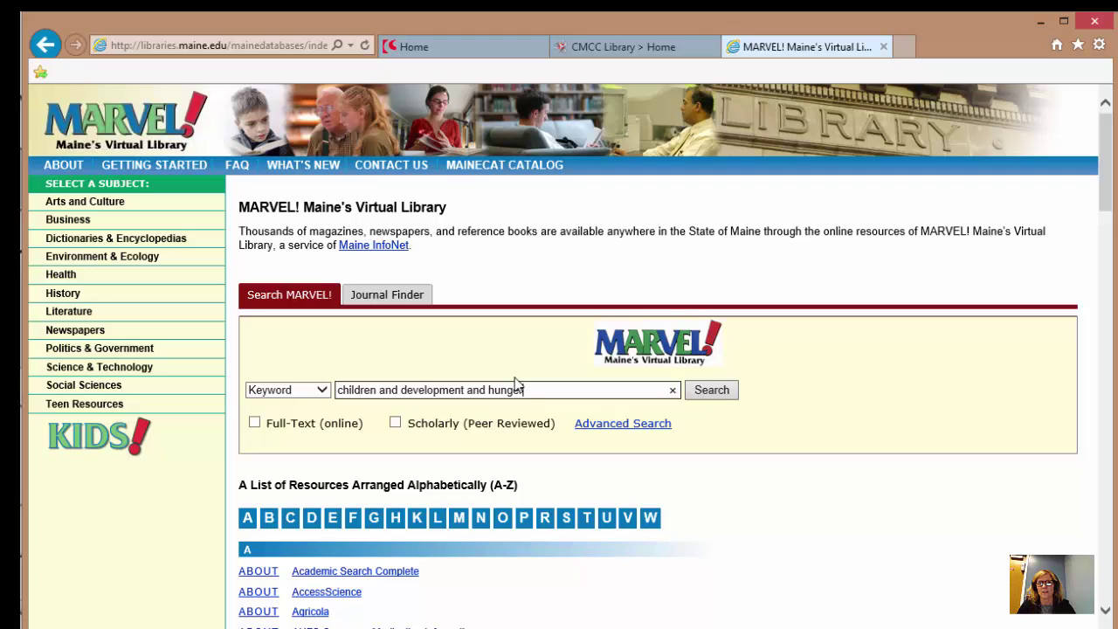
left_click(709, 393)
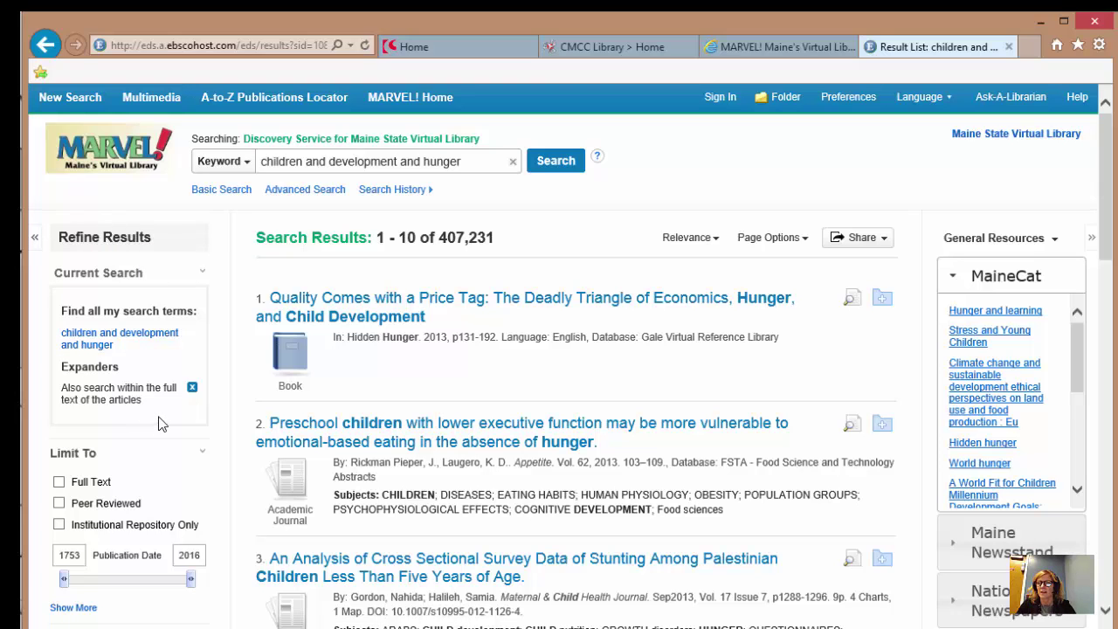
Step: Limit the search results to full text and set the publication date range to start in 2005
scroll(159, 424, "down", 2)
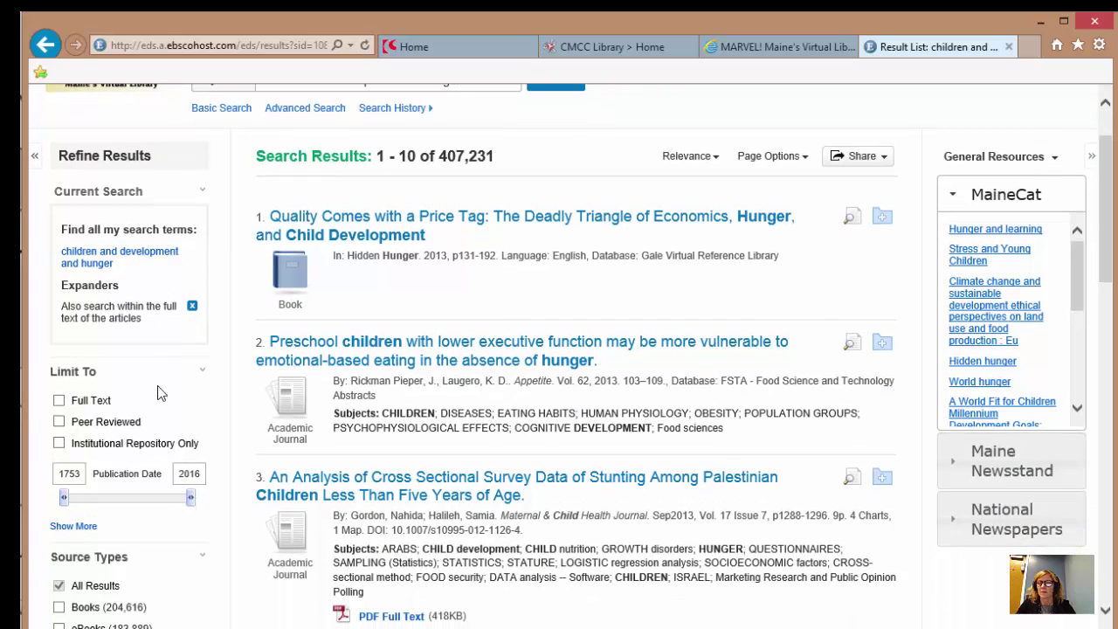
left_click(58, 400)
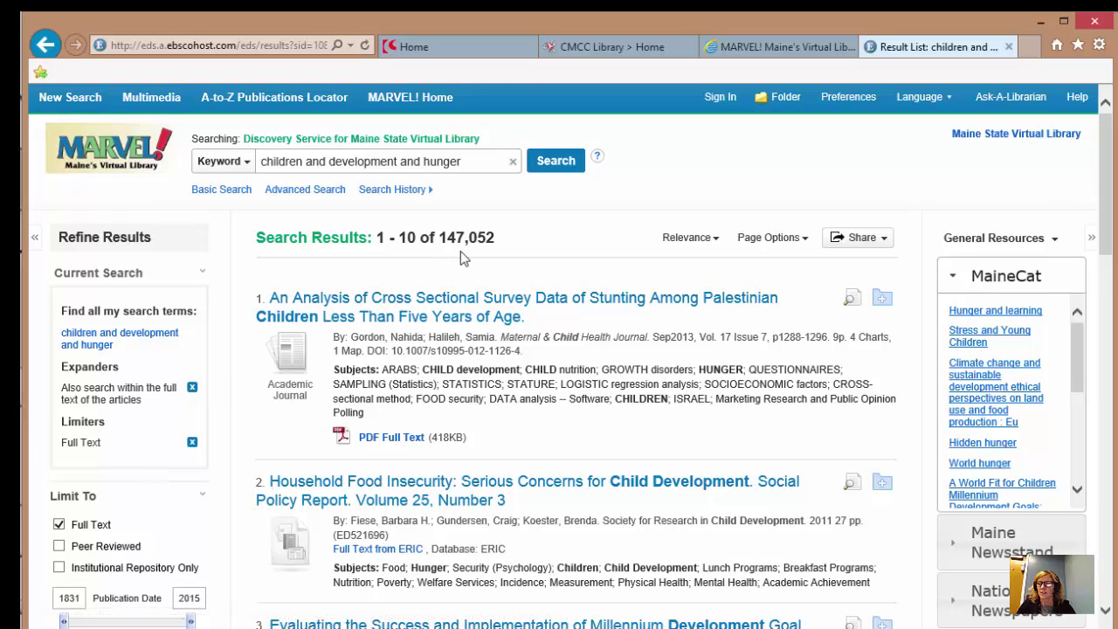
scroll(460, 251, "down", 1)
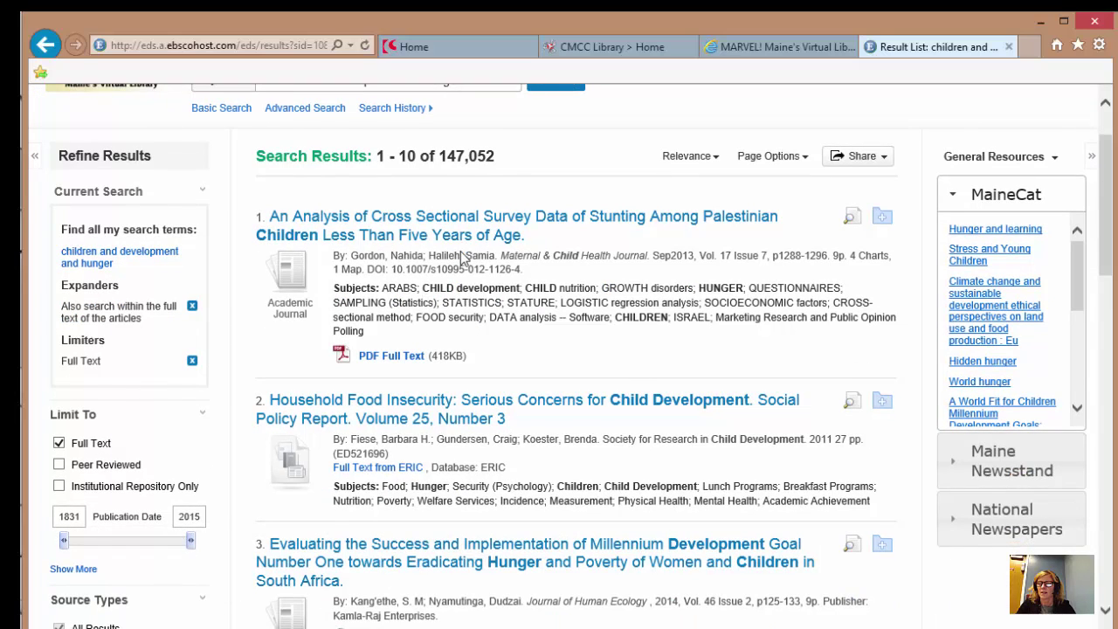
left_click(81, 516)
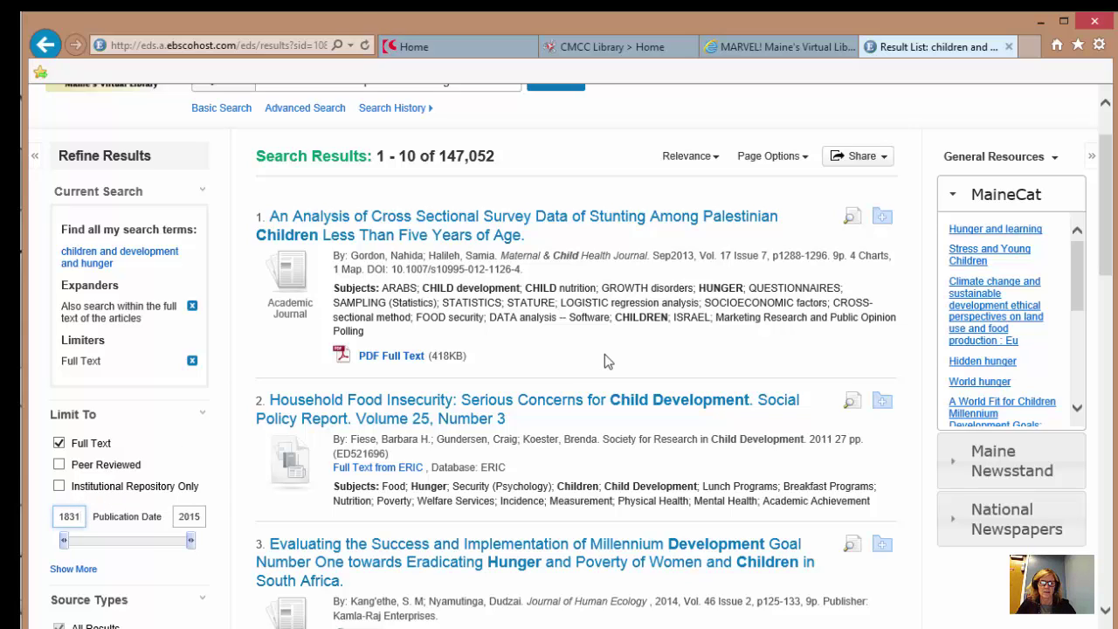
key("BackSpace")
key("BackSpace")
key("BackSpace")
key("BackSpace")
type("2005")
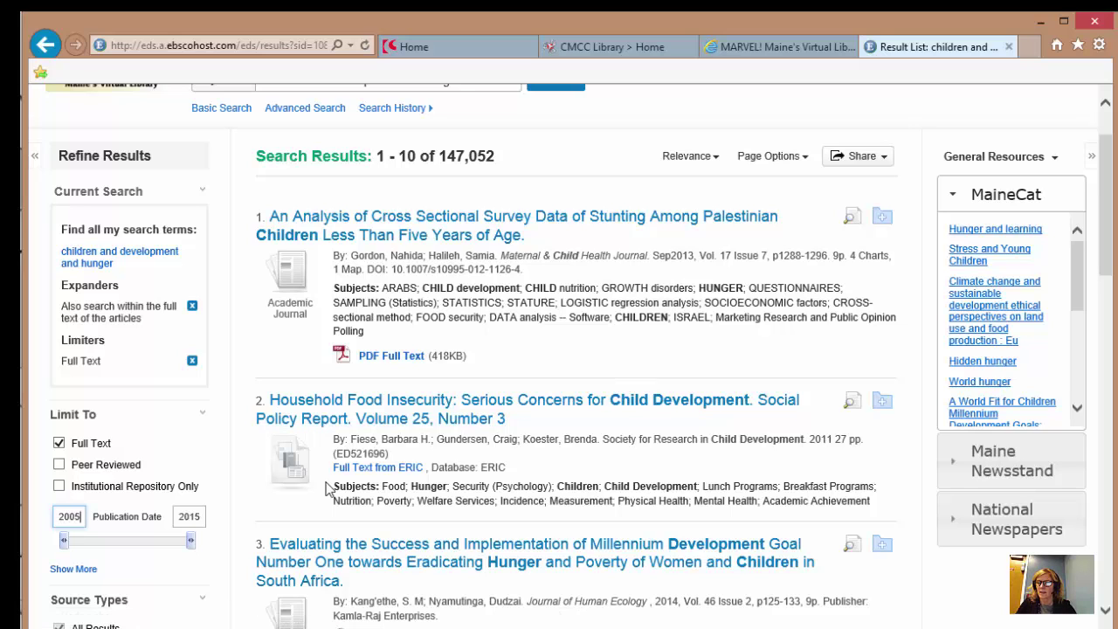
left_click(202, 517)
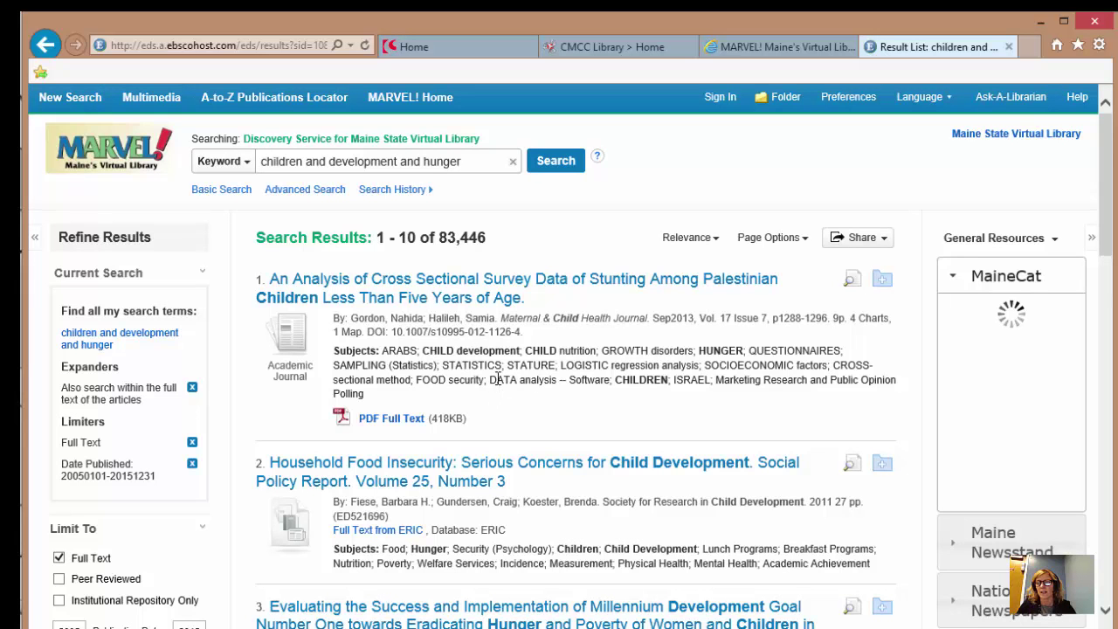
Step: Restrict the source types to Academic Journals, Magazines, News and eBooks from the full list of types
scroll(496, 389, "down", 3)
scroll(496, 385, "down", 5)
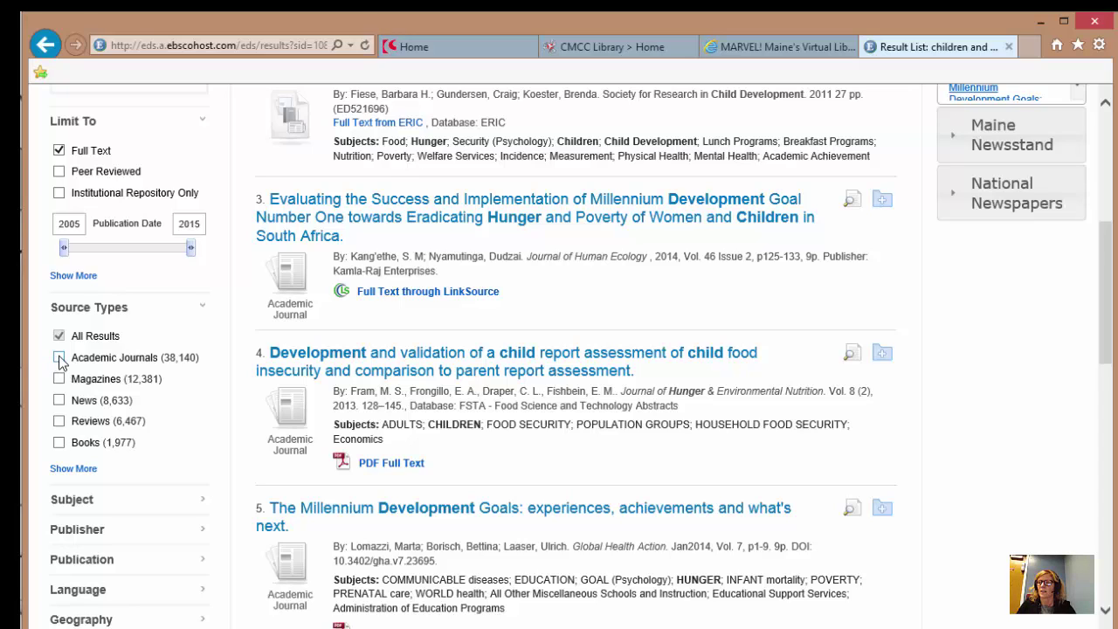
left_click(69, 469)
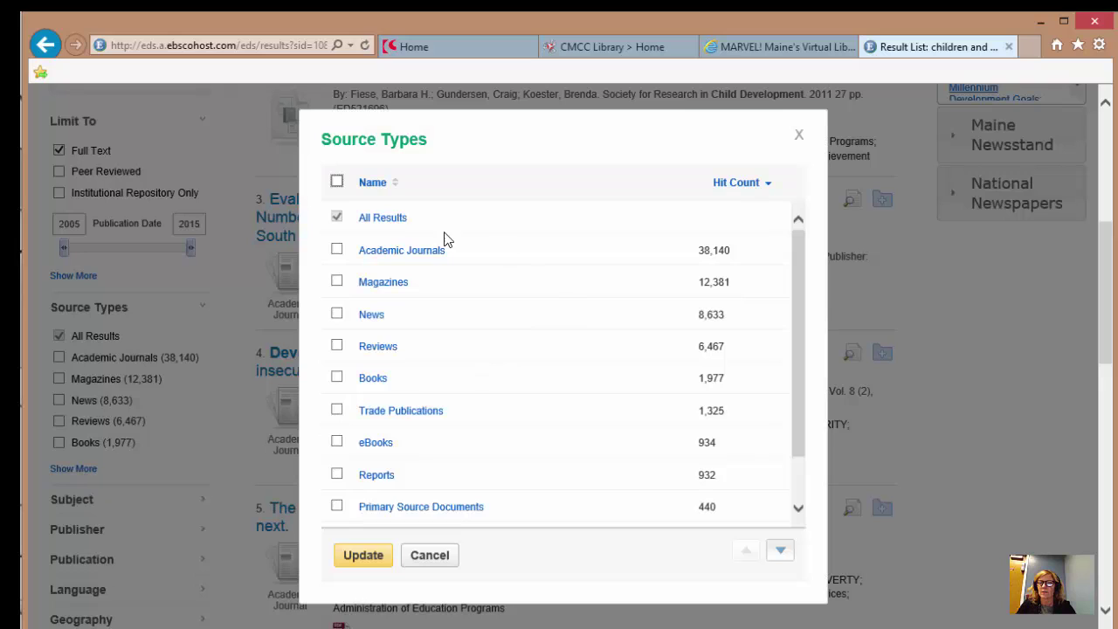
left_click(337, 250)
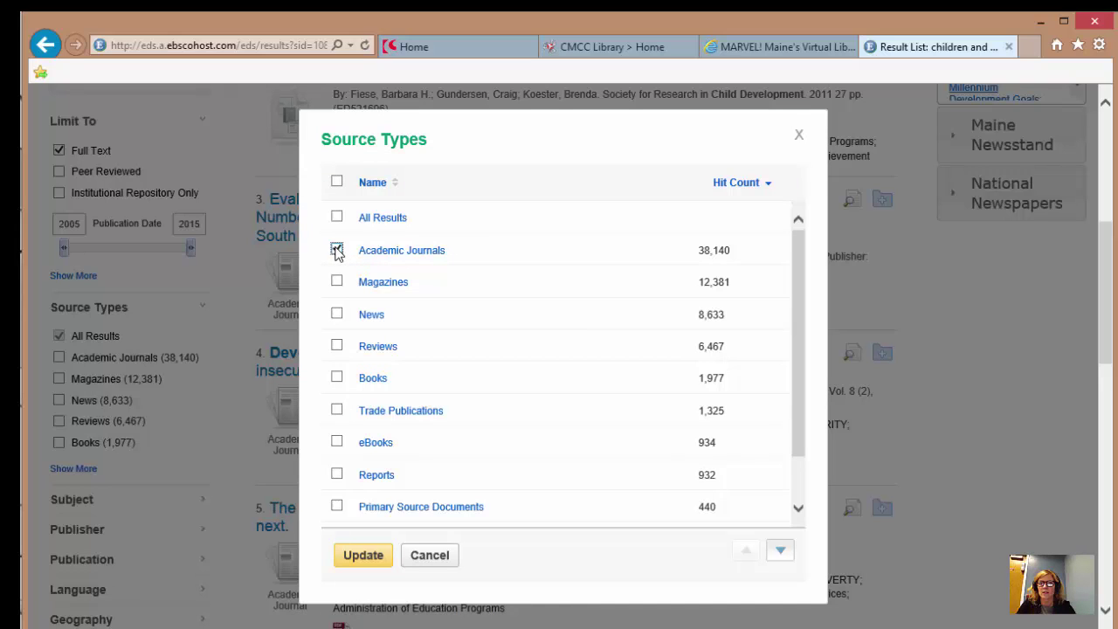
left_click(337, 281)
left_click(337, 315)
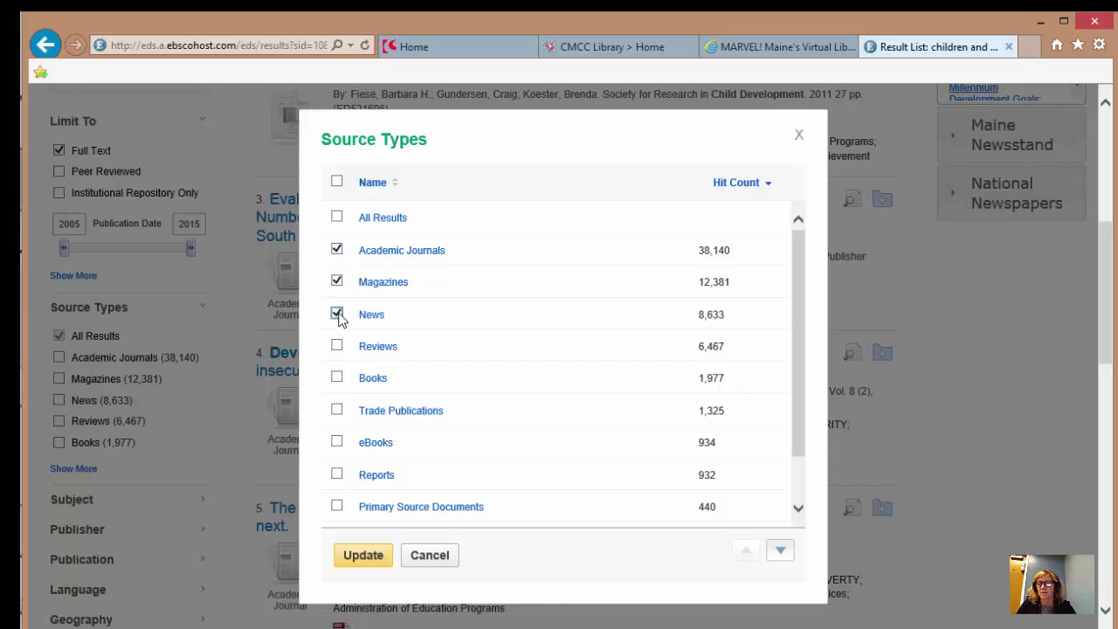
left_click(338, 442)
left_click(364, 556)
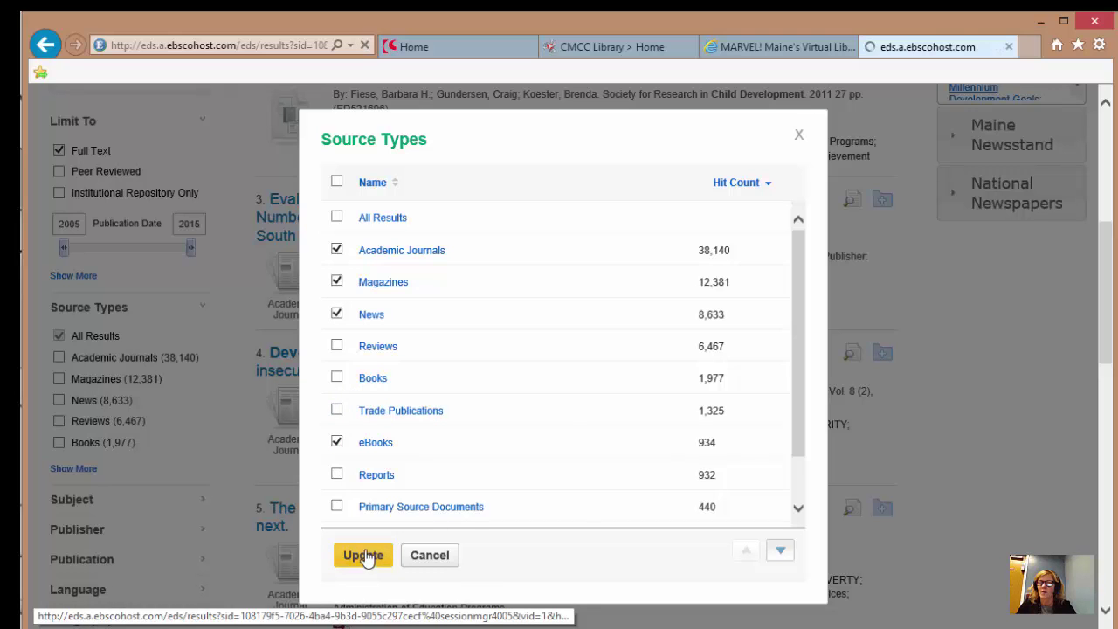
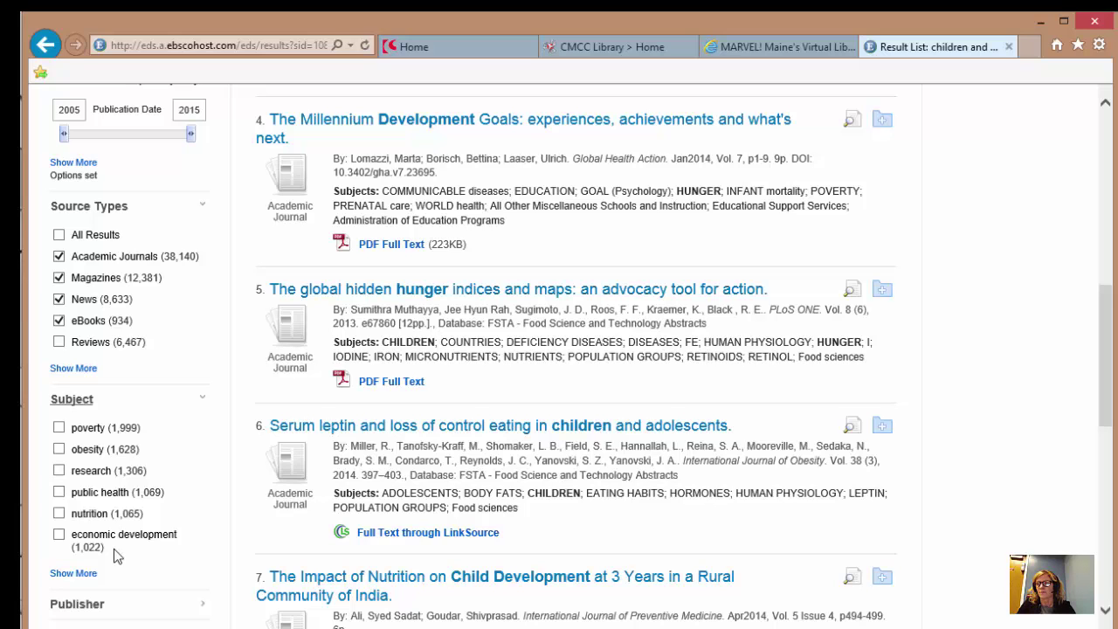
Step: Narrow the results to the subject "child development" from the full subject list
left_click(88, 572)
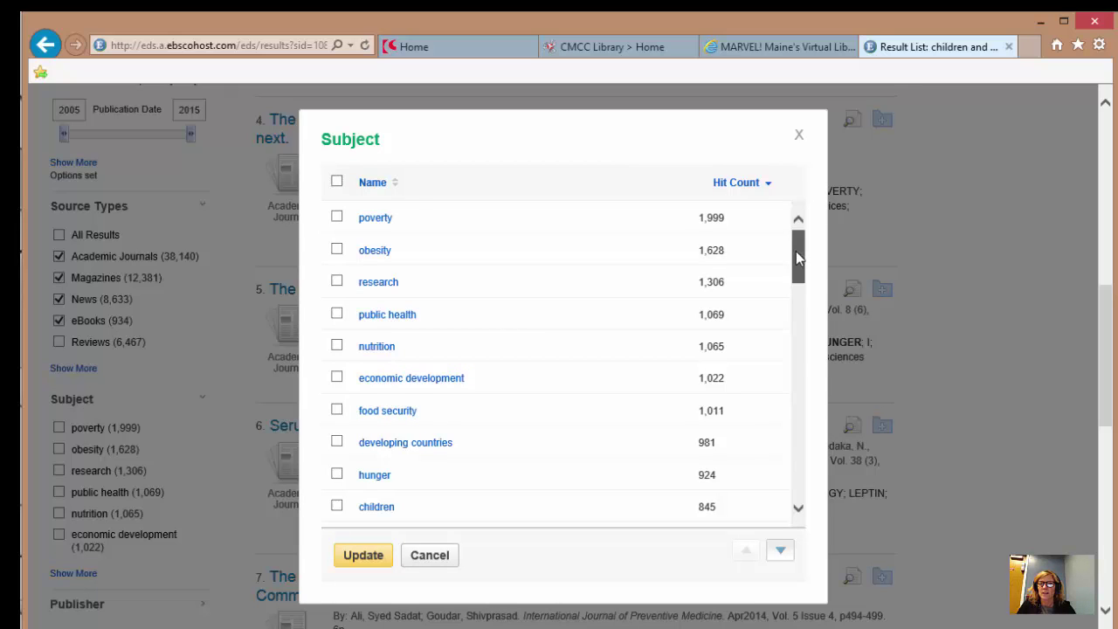
left_click_drag(796, 251, 807, 404)
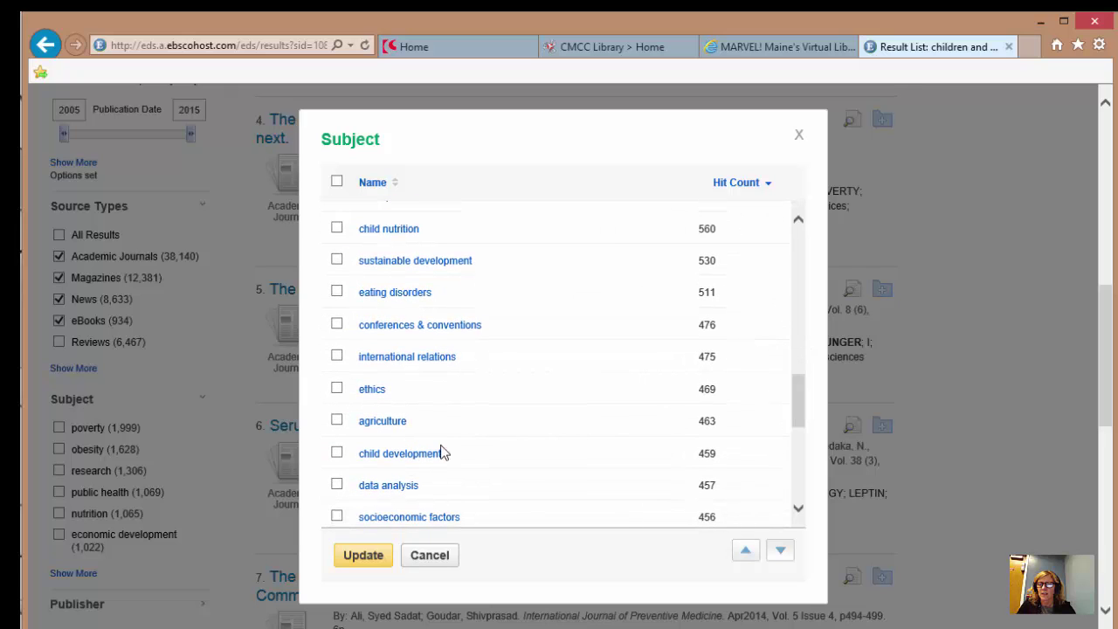
left_click(338, 453)
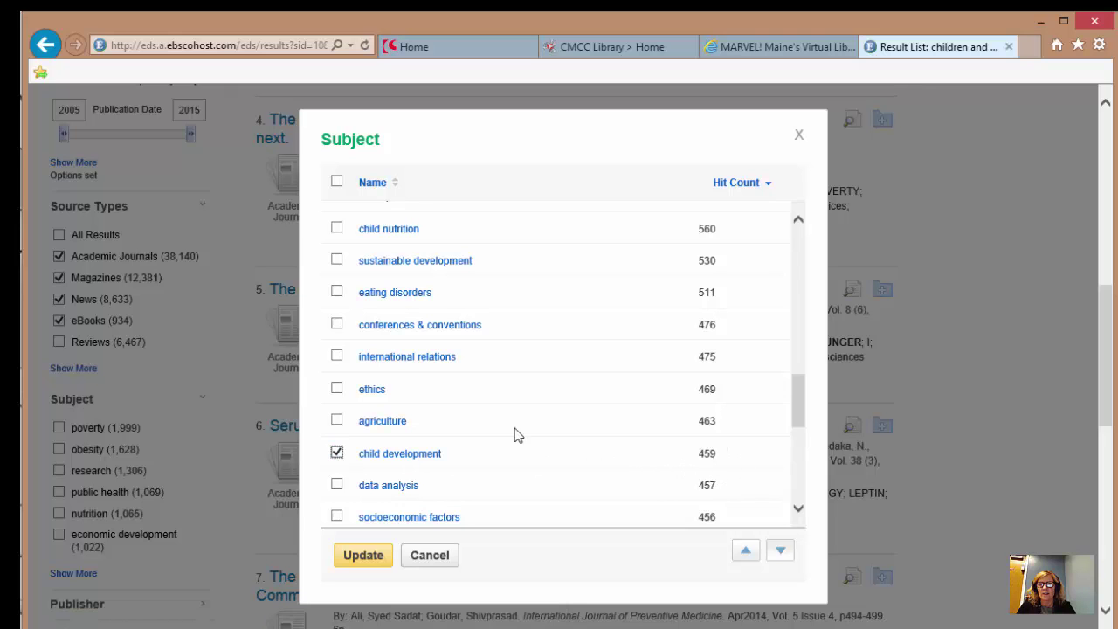
left_click(364, 560)
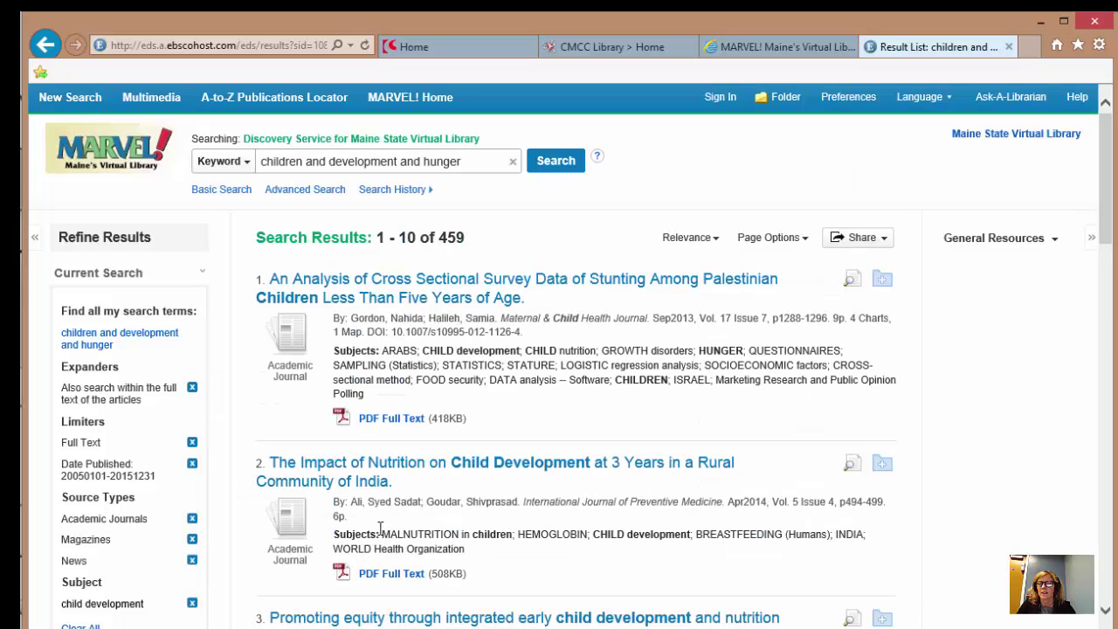
Step: Sort the refined results by Date Newest and preview the first article's record details
scroll(267, 456, "down", 3)
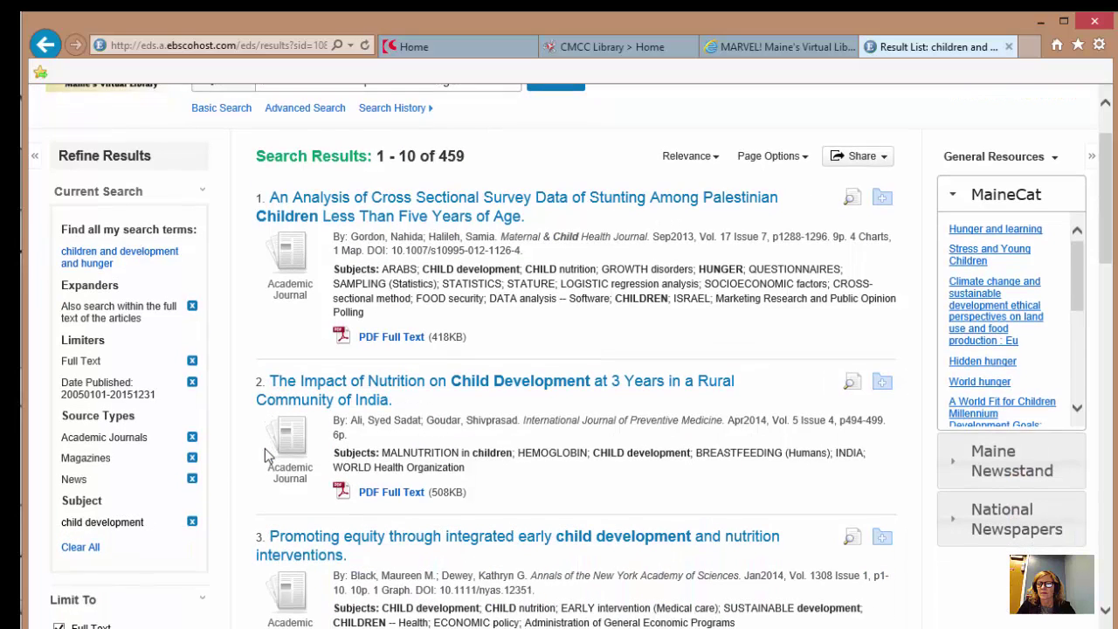
scroll(267, 455, "down", 1)
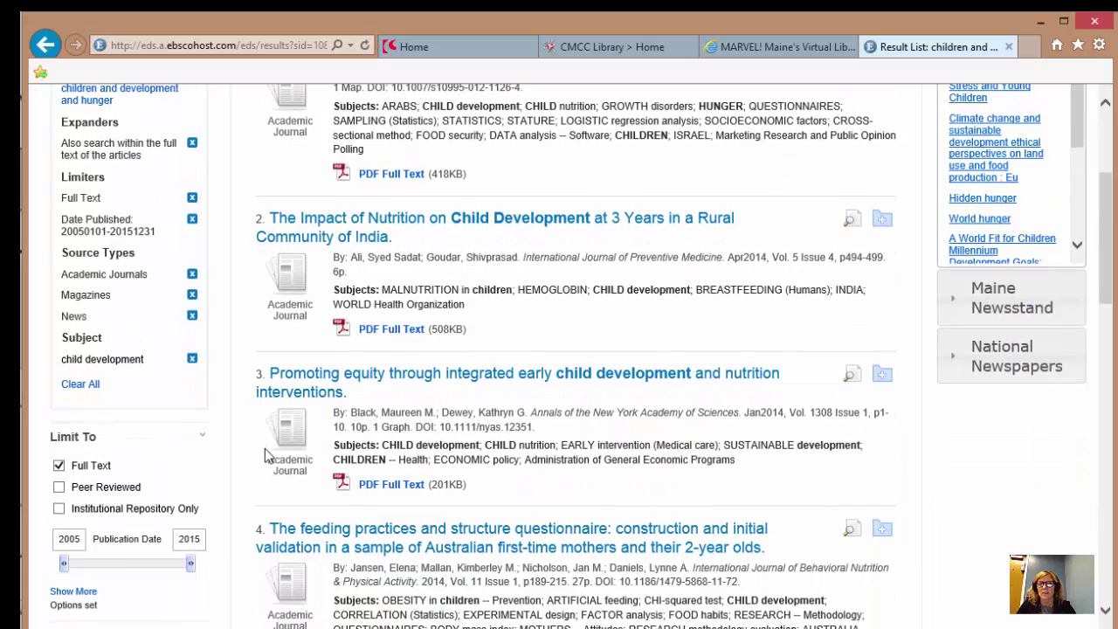
scroll(266, 454, "up", 3)
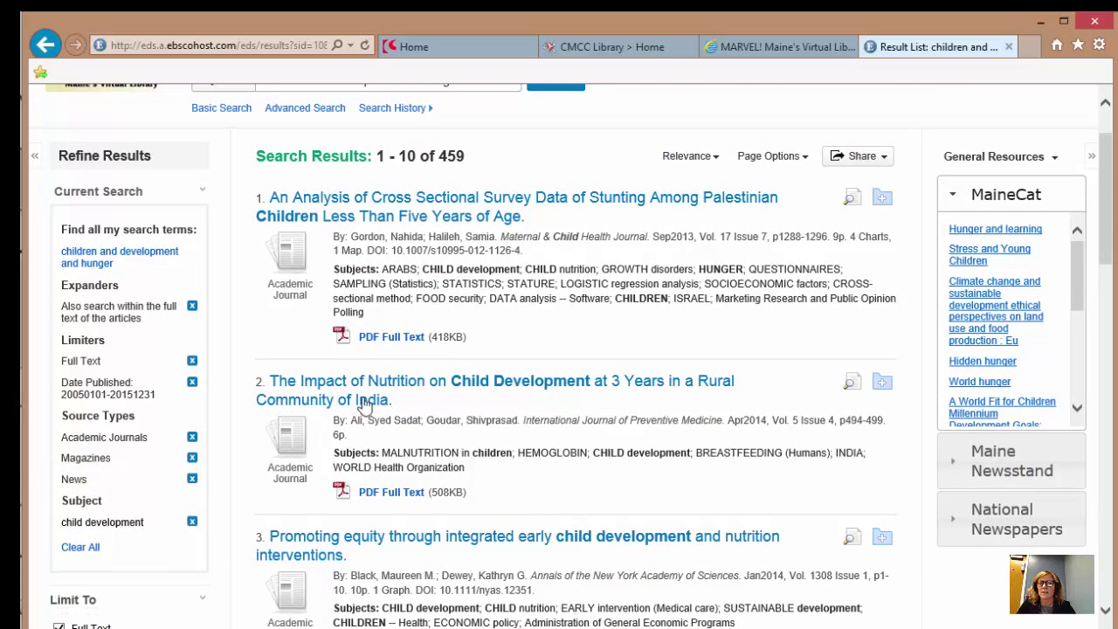
left_click(713, 159)
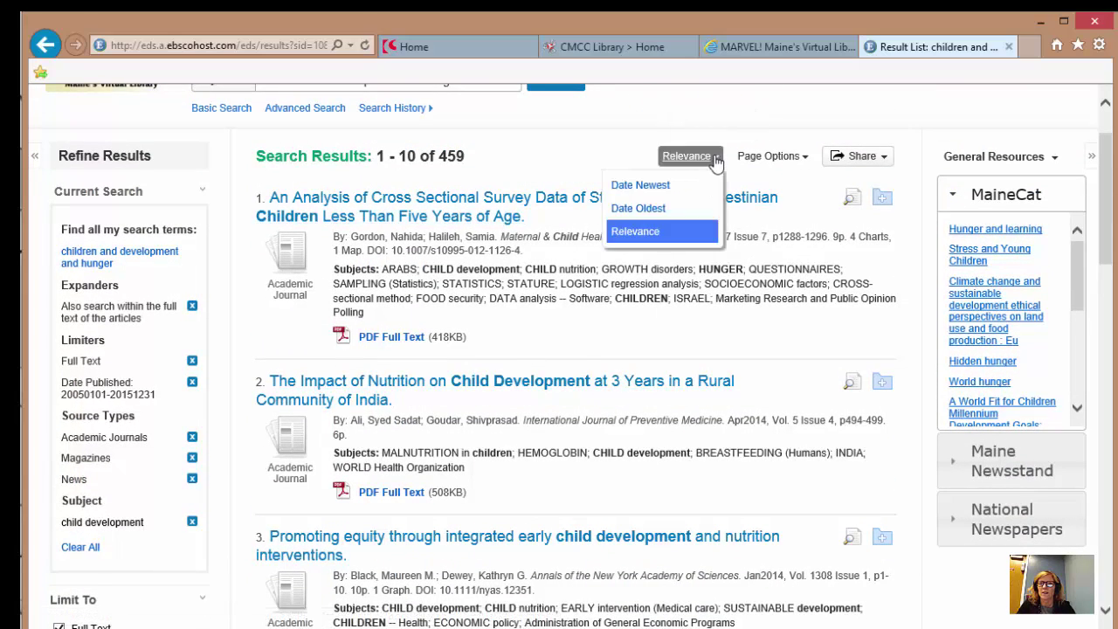
left_click(648, 187)
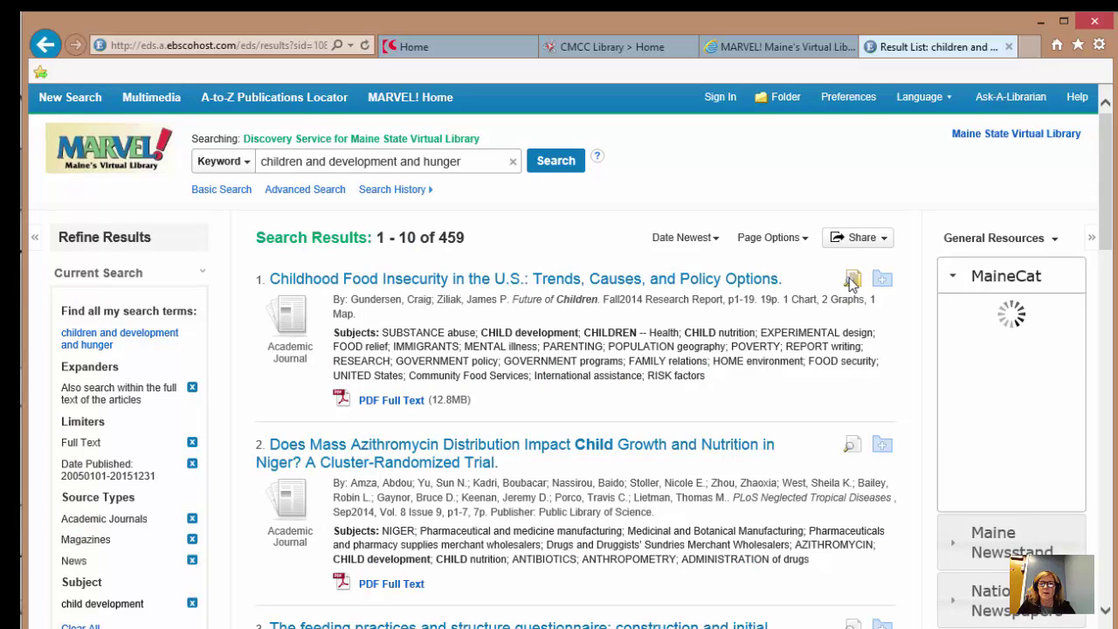
mouse_move(852, 283)
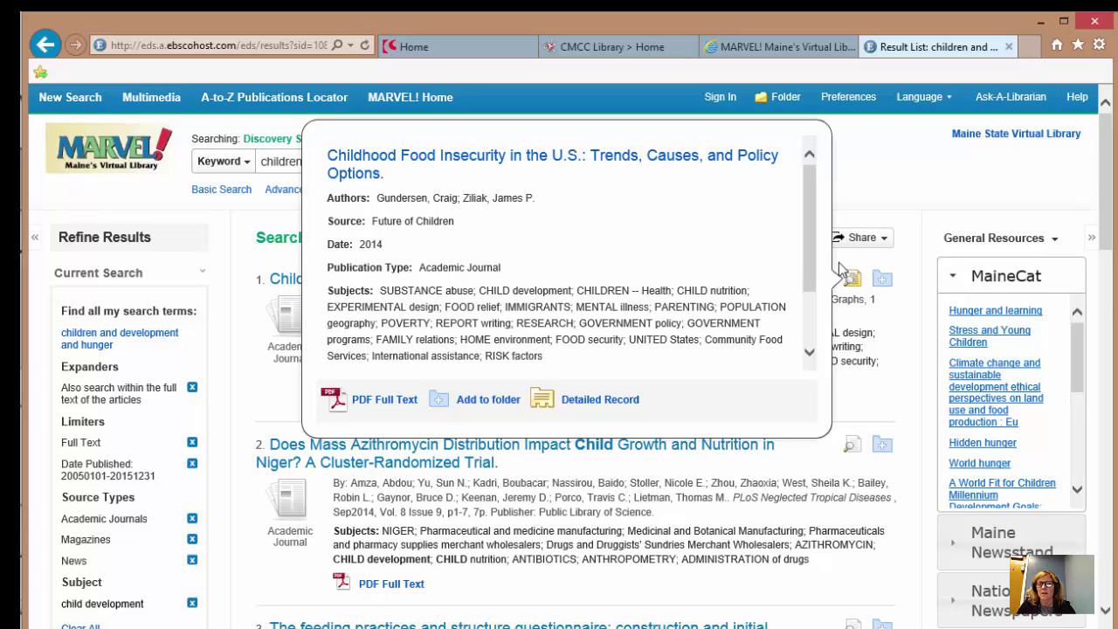
Step: Read the rest of the first article's preview and look over the first few results with their subjects
left_click_drag(806, 261, 812, 319)
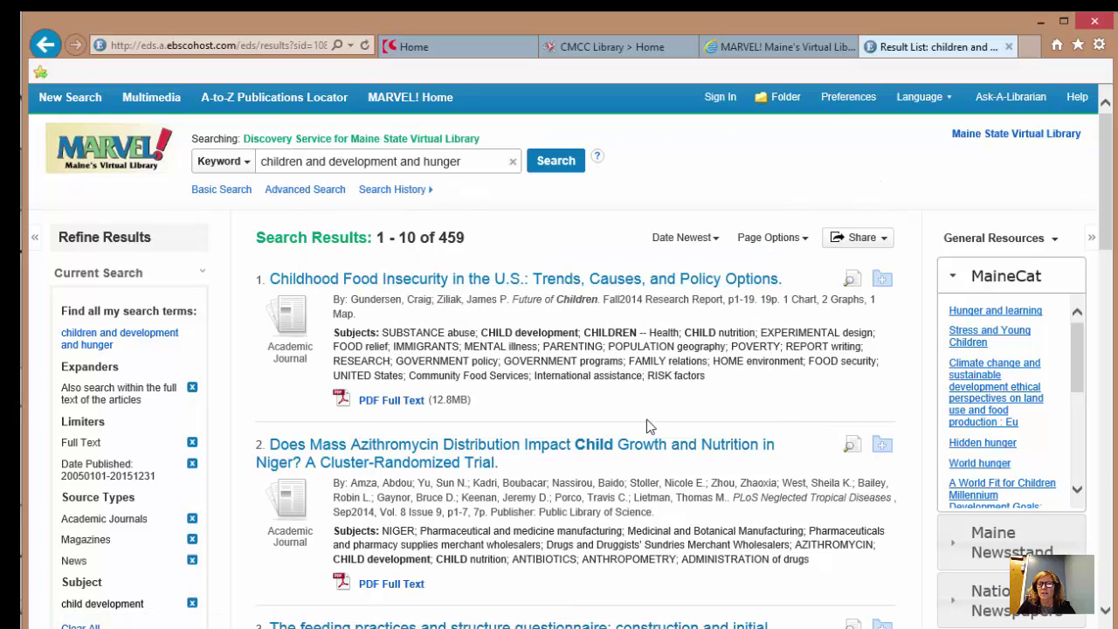
scroll(647, 426, "down", 4)
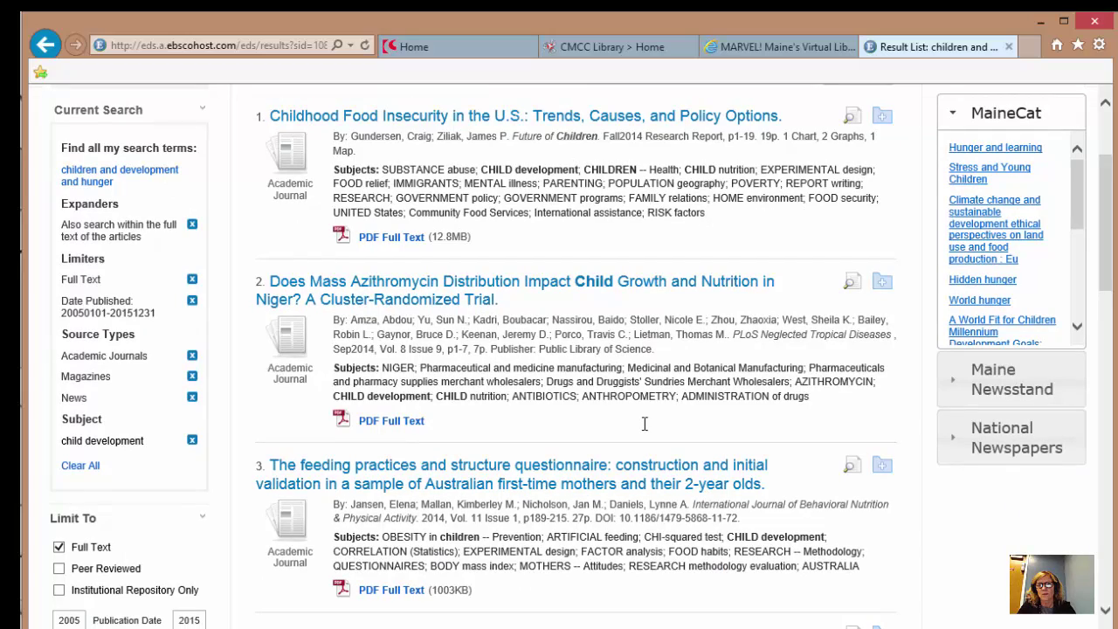
scroll(645, 424, "down", 2)
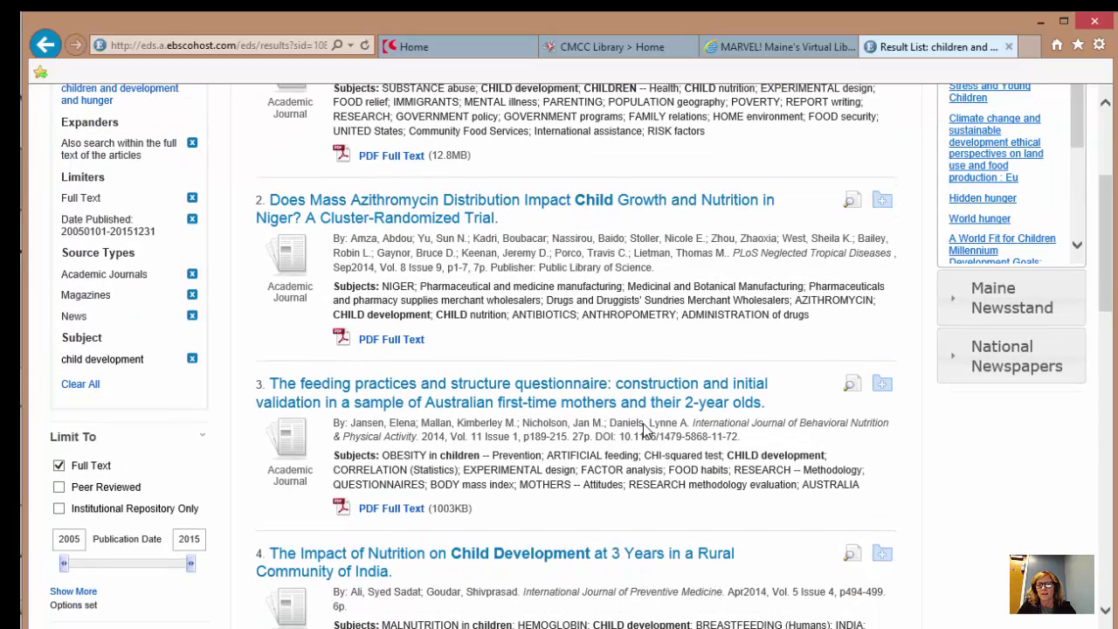
scroll(645, 429, "down", 2)
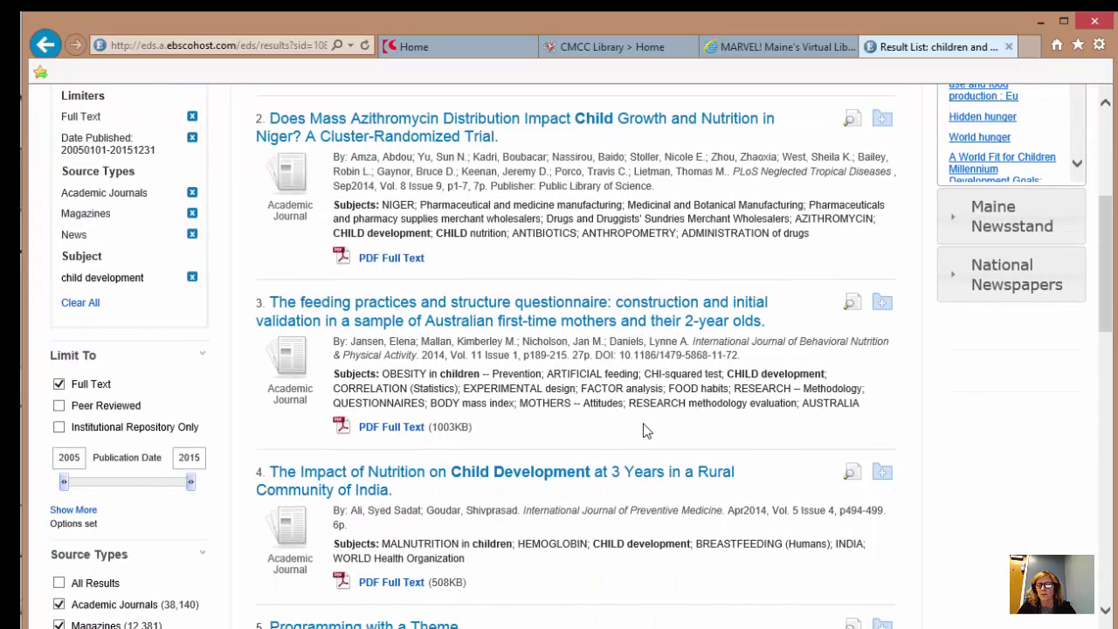
scroll(645, 429, "up", 8)
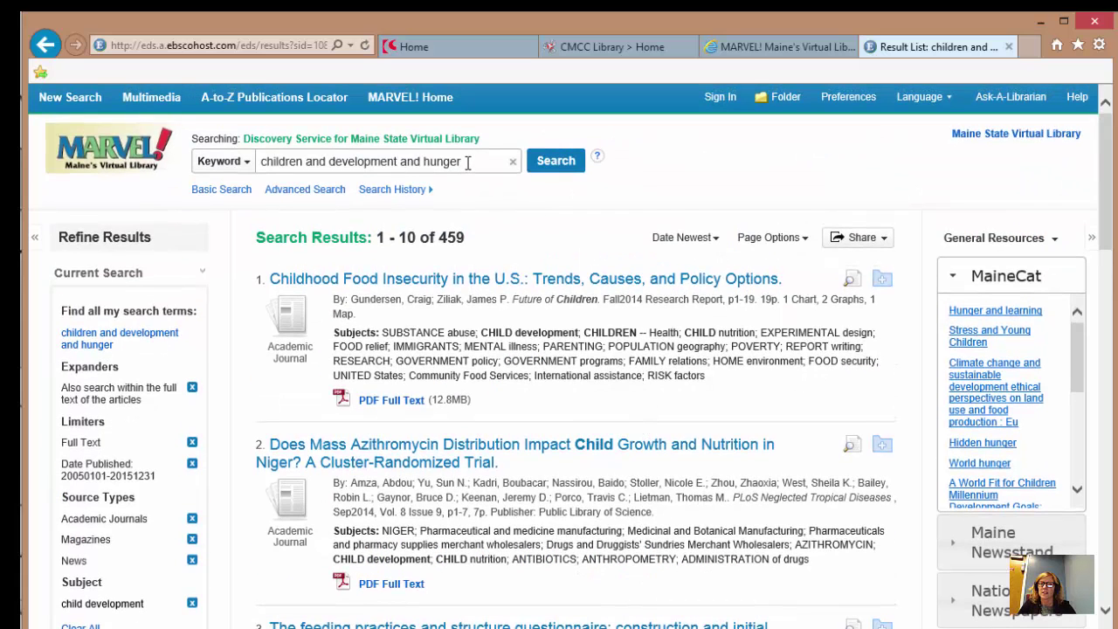
Step: Replace the search terms with "child development" and "food insecurity", each as a quoted phrase, and run the search
left_click_drag(467, 162, 281, 169)
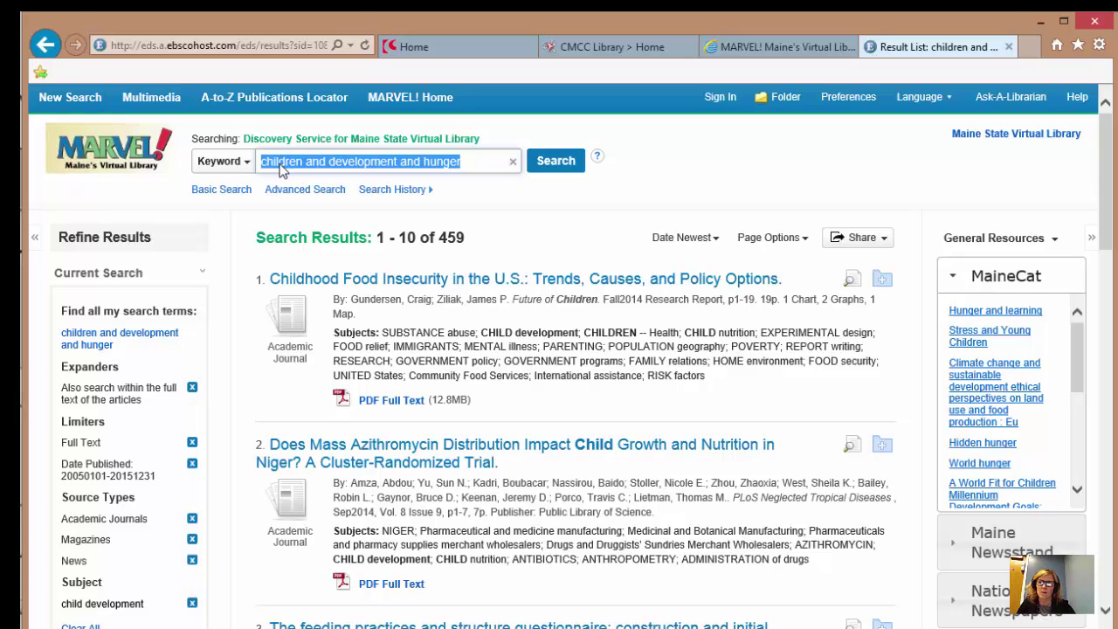
key("BackSpace")
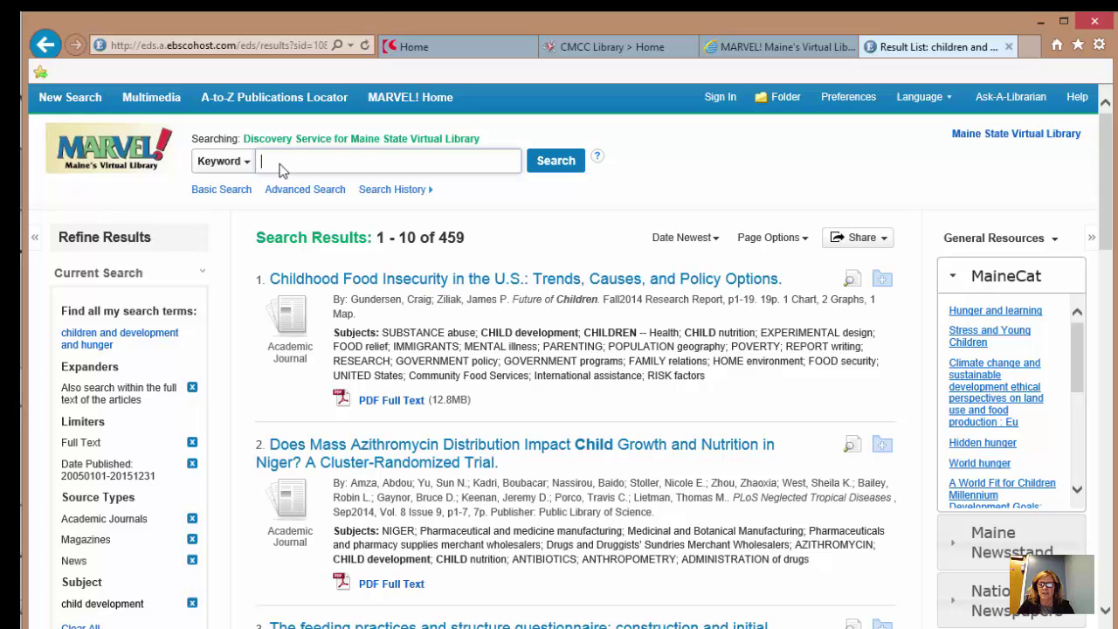
type("\"")
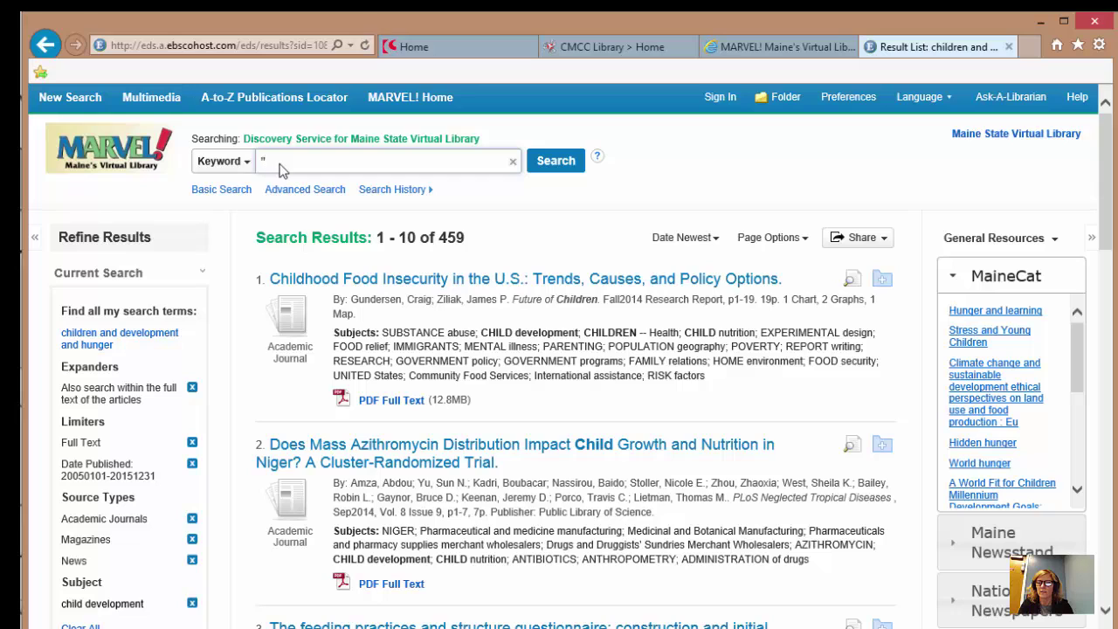
type("child")
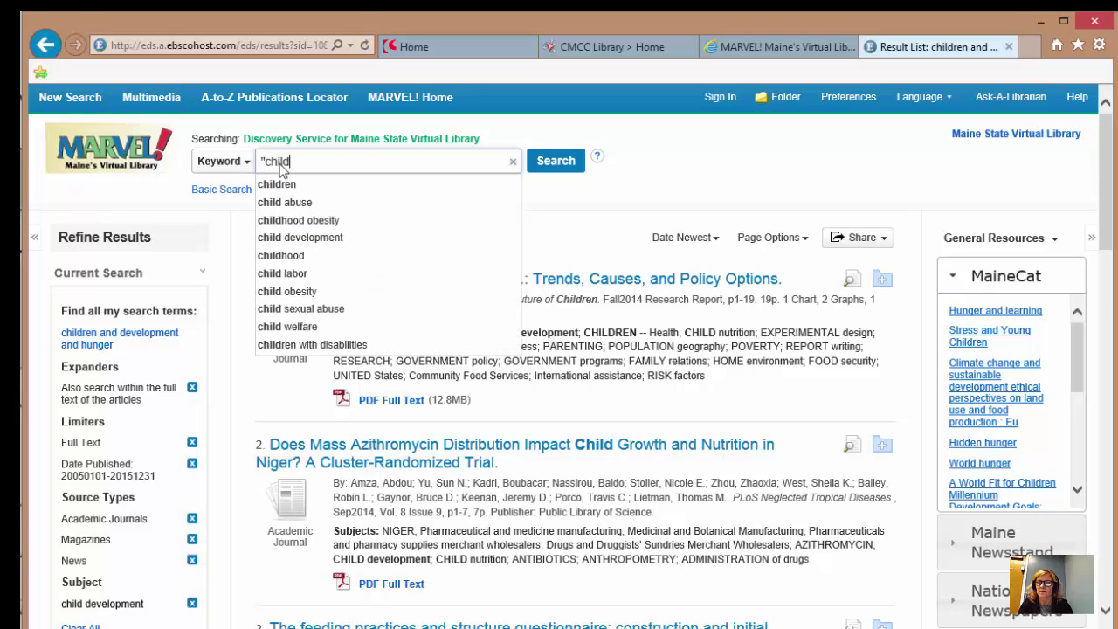
type(" develop")
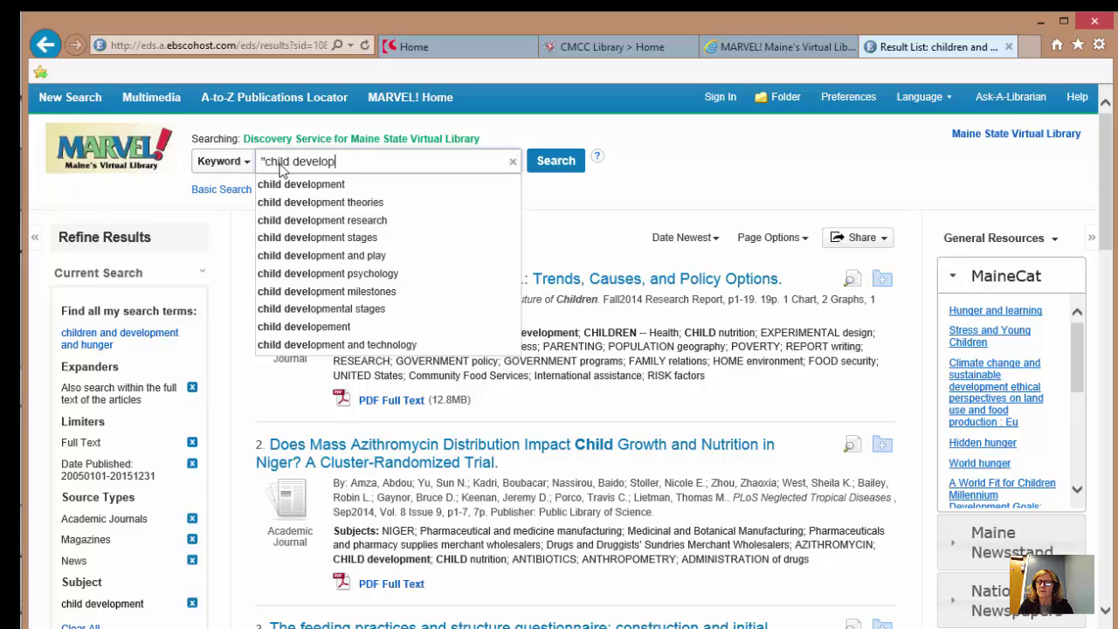
type("ment\"")
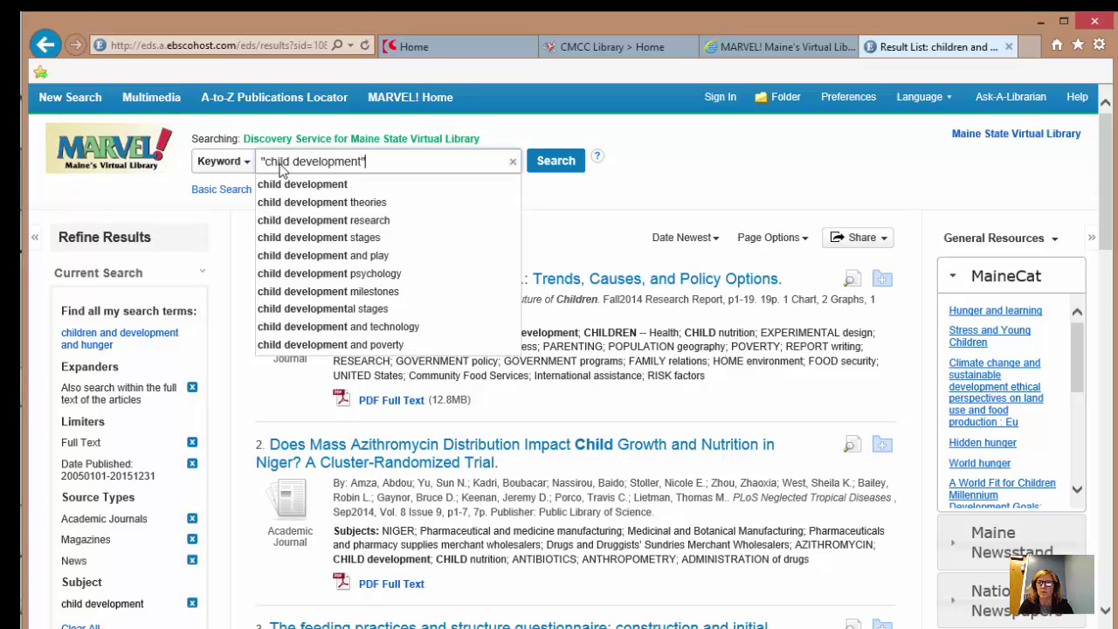
type(" and")
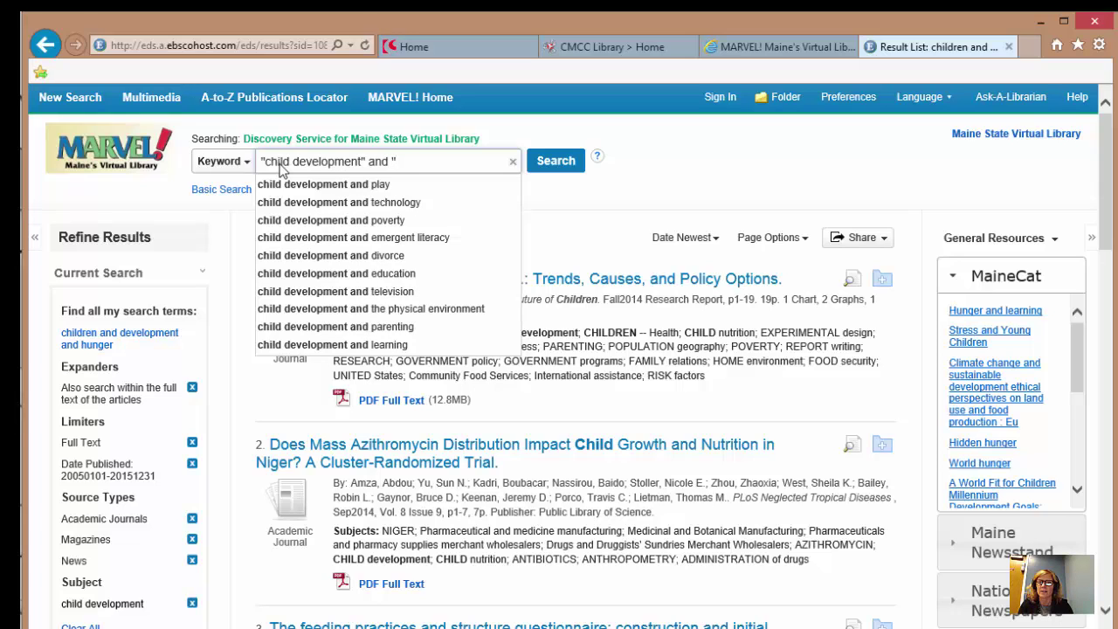
type(" \"f")
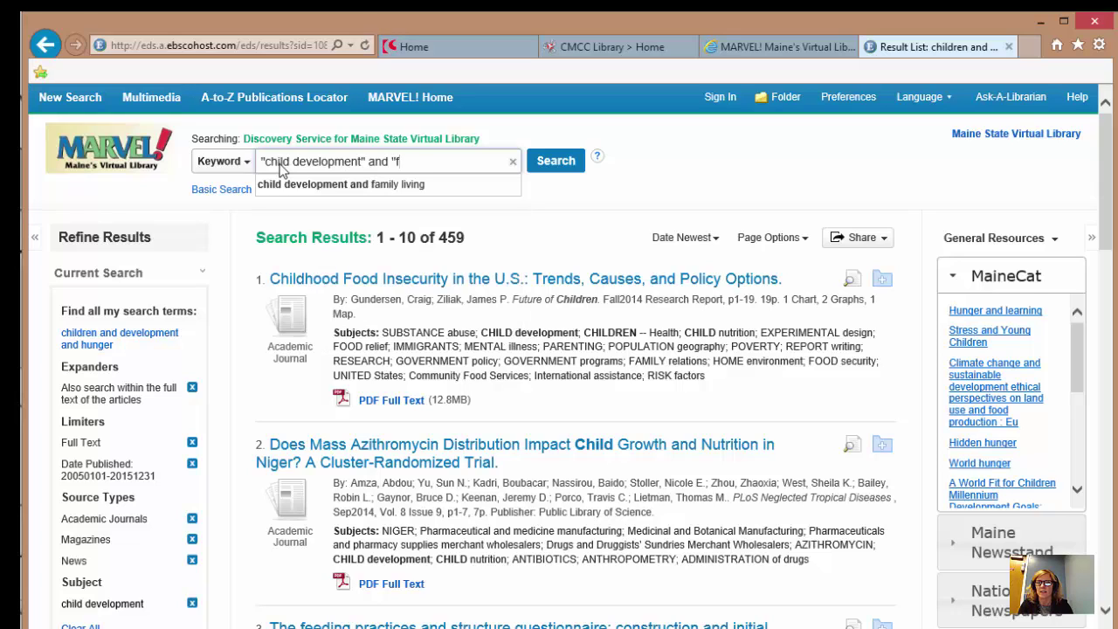
type("ood i")
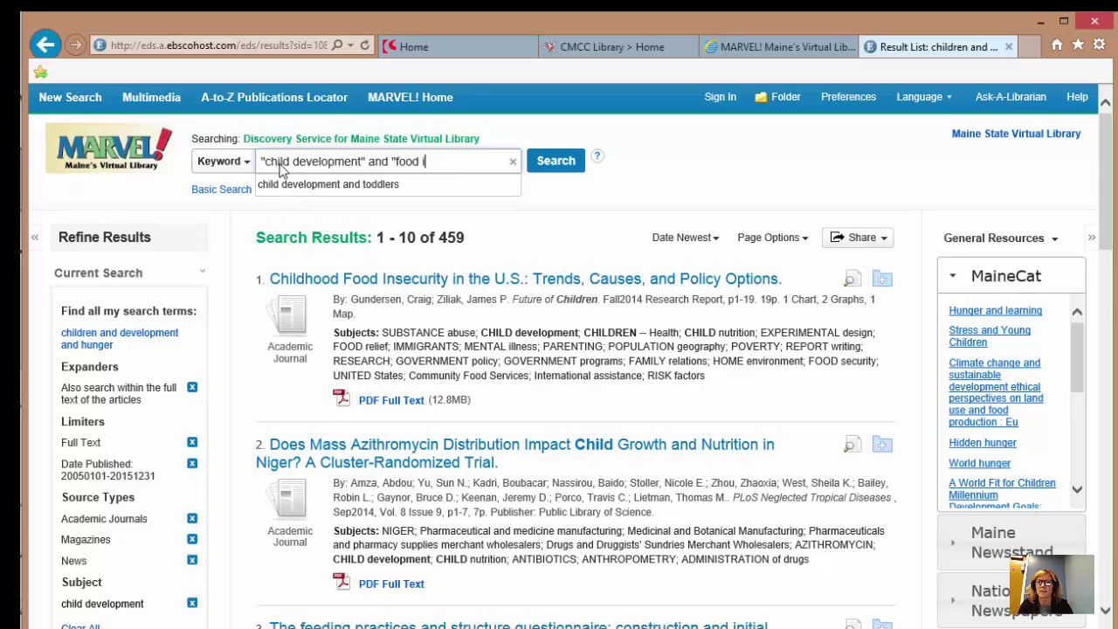
type("nsecurity\"")
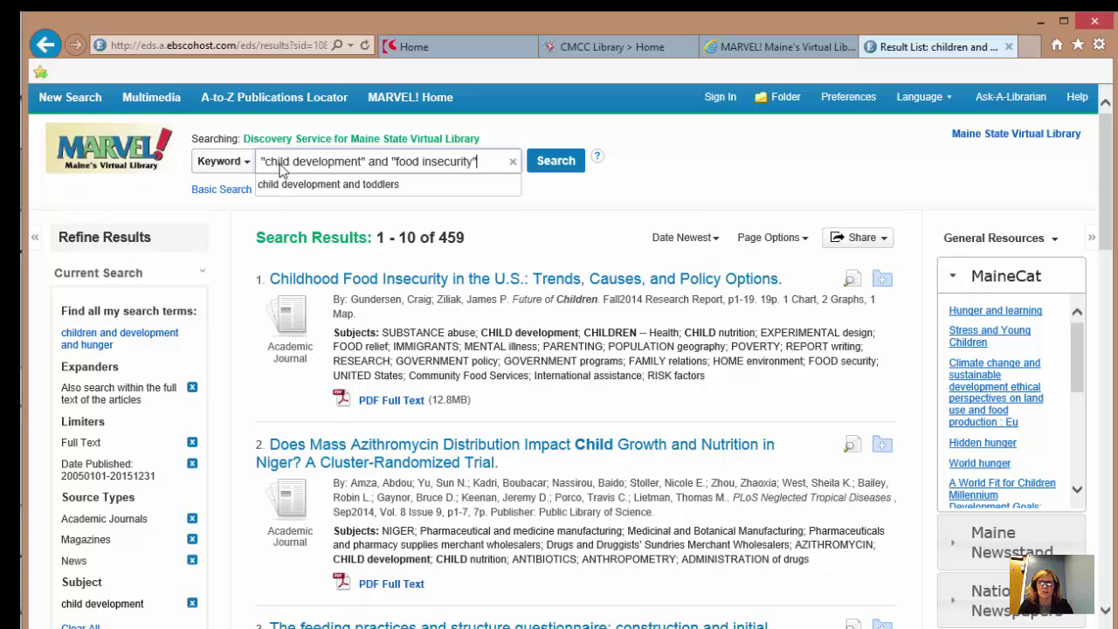
key("Return")
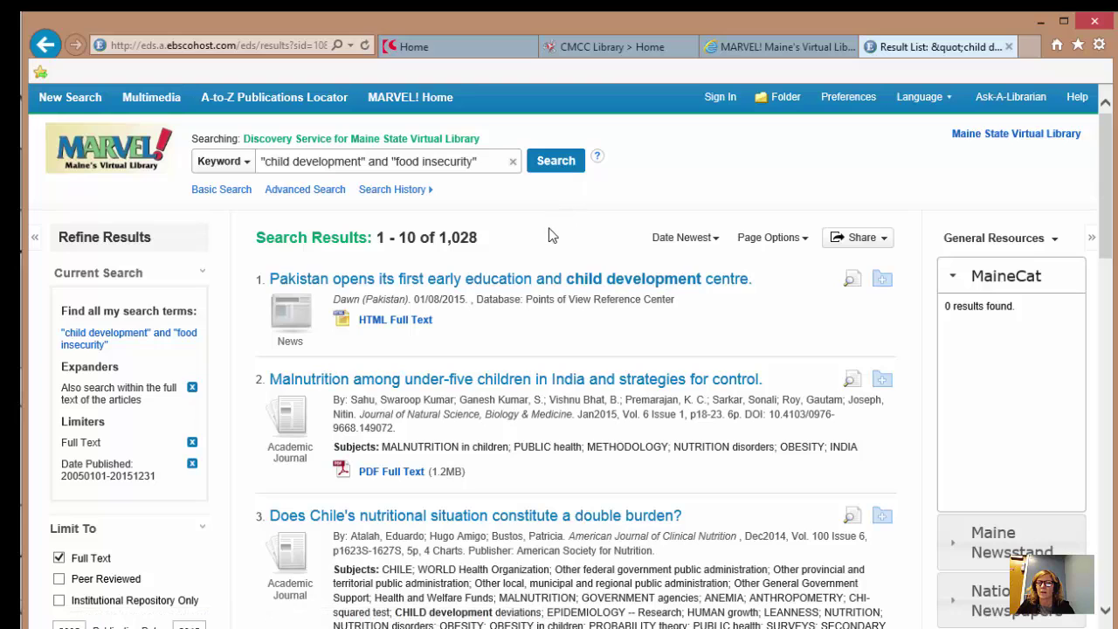
Step: Restrict the source types to Academic Journals, Magazines, News, eBooks and Trade Publications from the full list of types
scroll(551, 232, "down", 2)
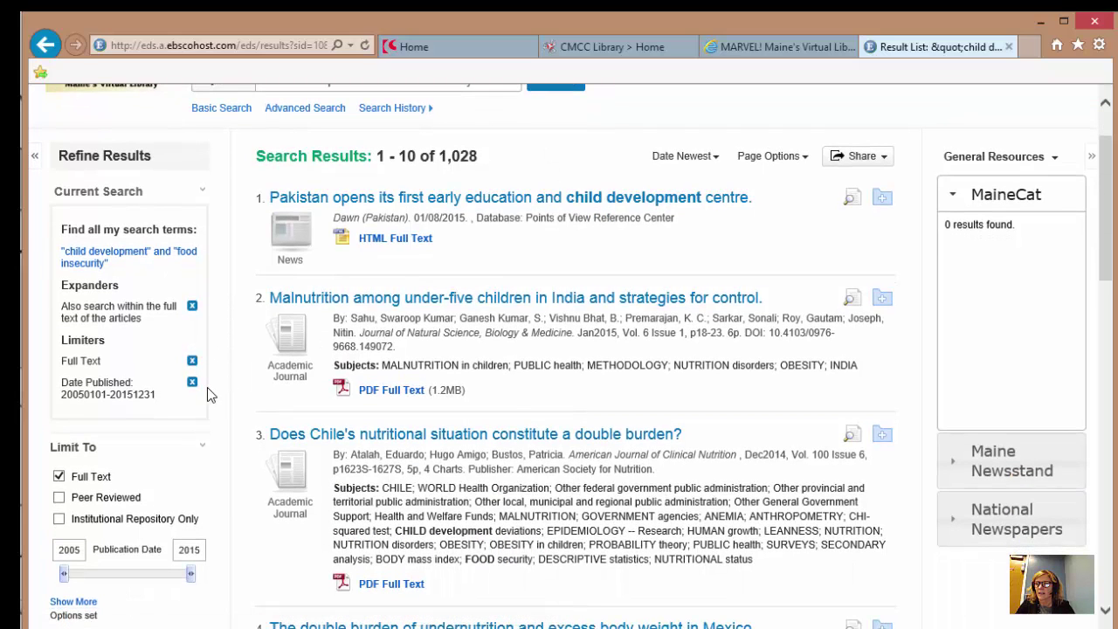
scroll(208, 387, "down", 7)
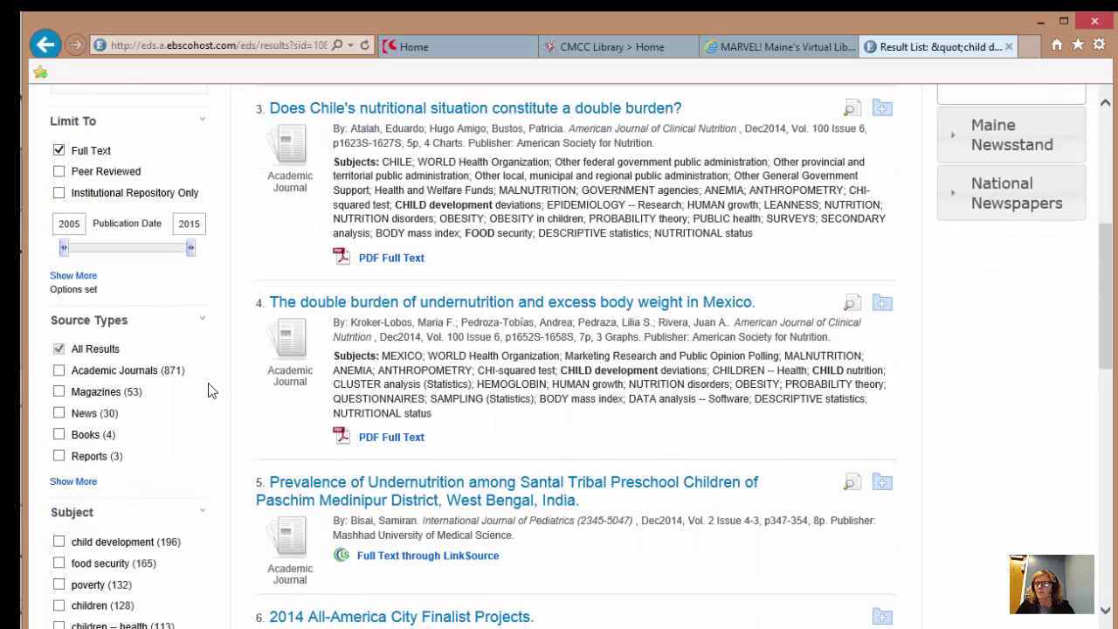
left_click(93, 489)
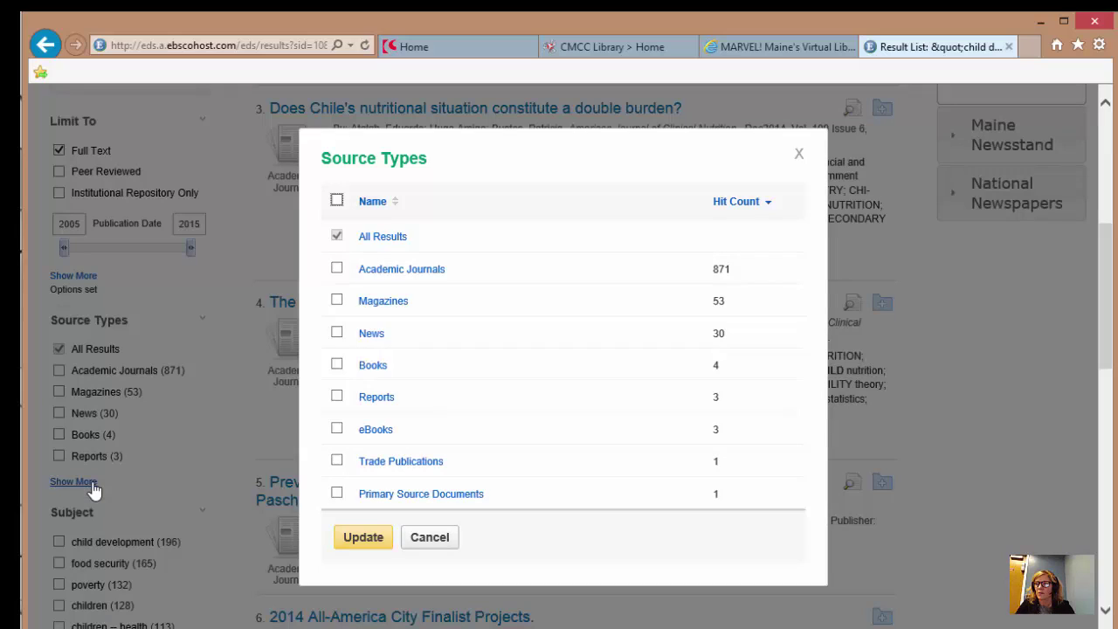
left_click(337, 269)
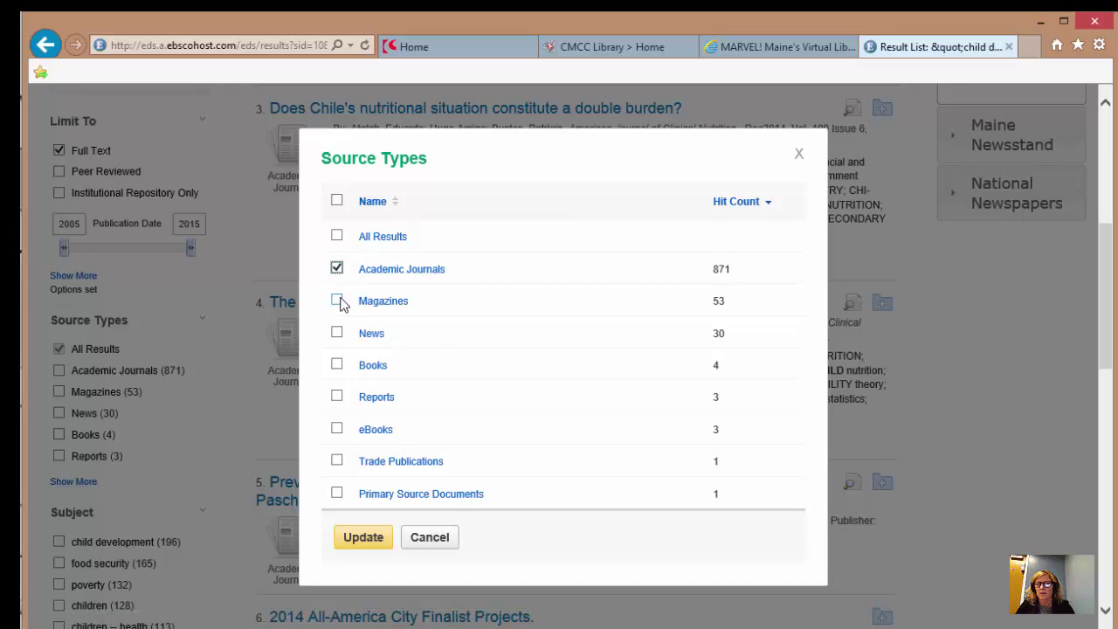
left_click(337, 300)
left_click(337, 333)
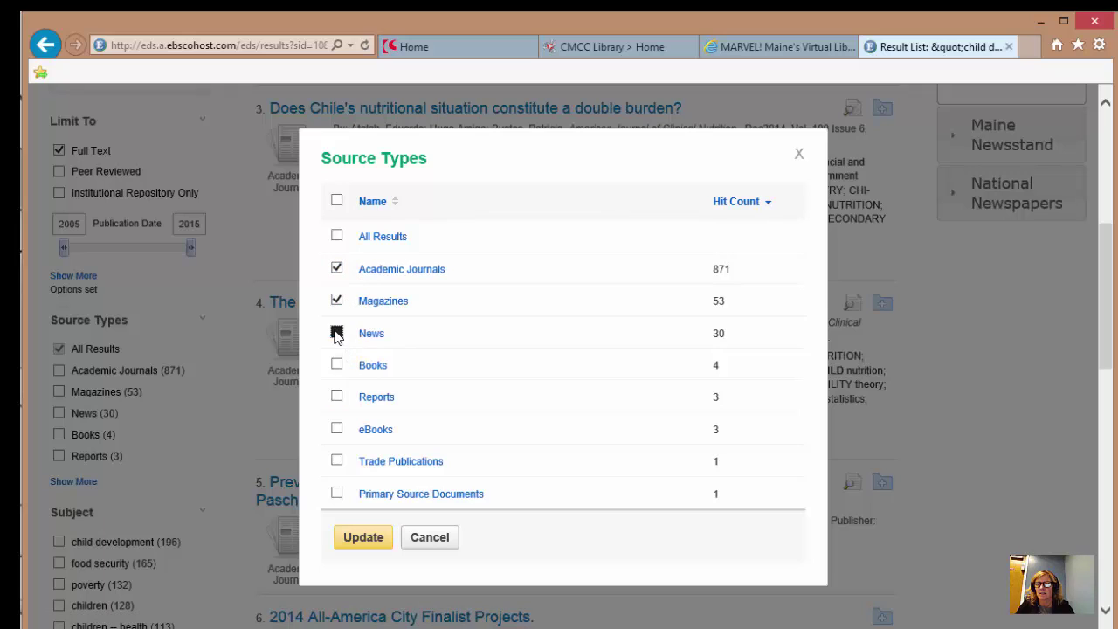
left_click(337, 461)
left_click(337, 428)
left_click(358, 537)
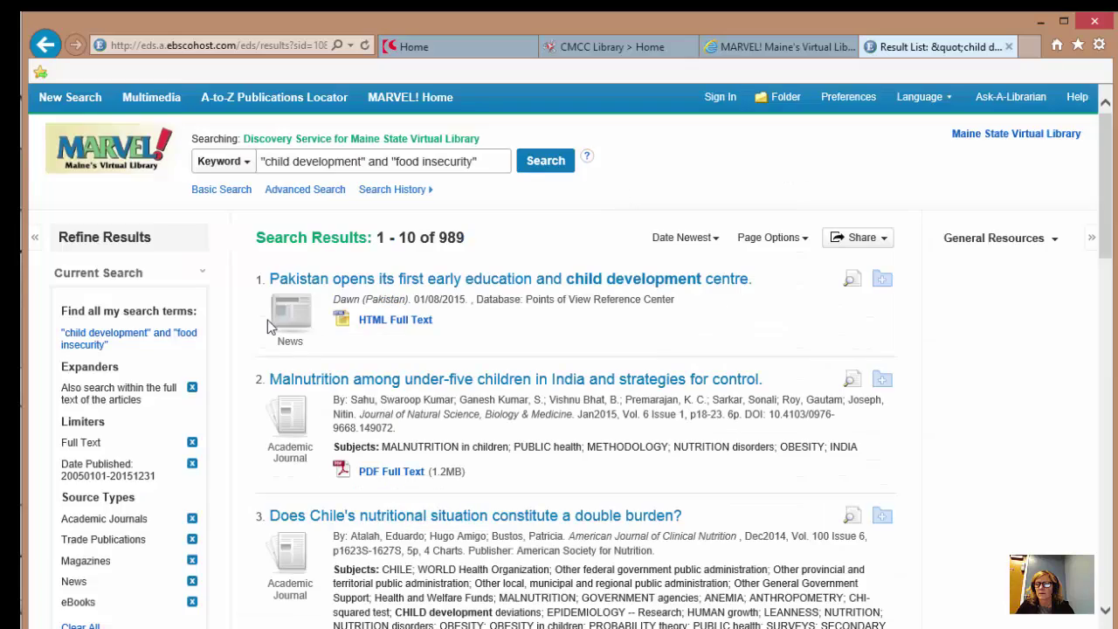
Step: Narrow the "food insecurity" search results to the subject "child development"
scroll(268, 320, "down", 1)
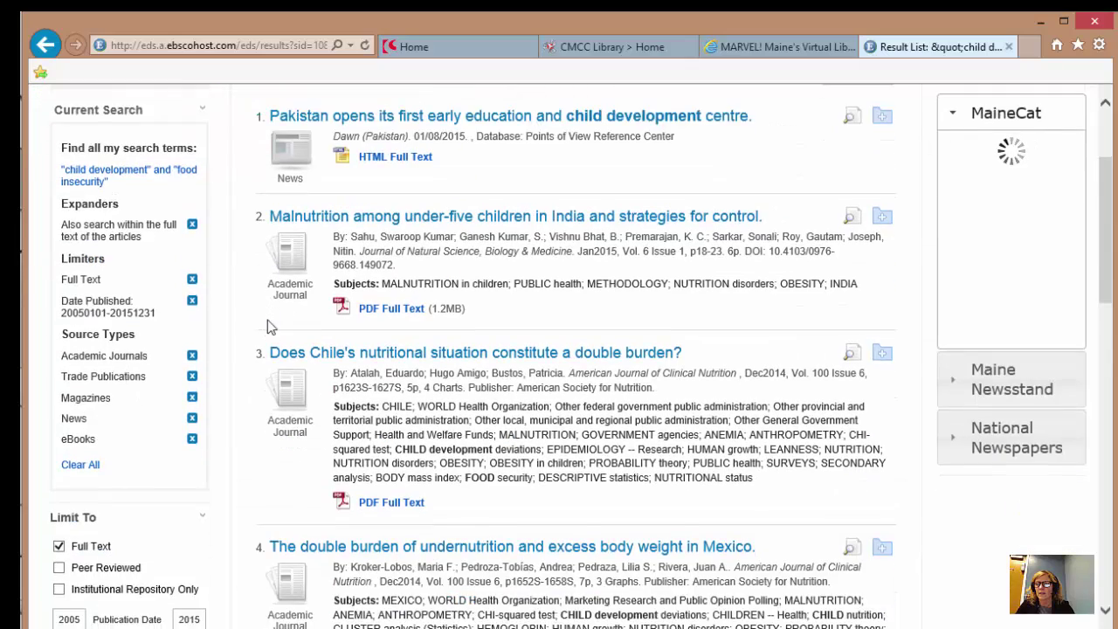
scroll(267, 320, "down", 4)
scroll(267, 320, "down", 4)
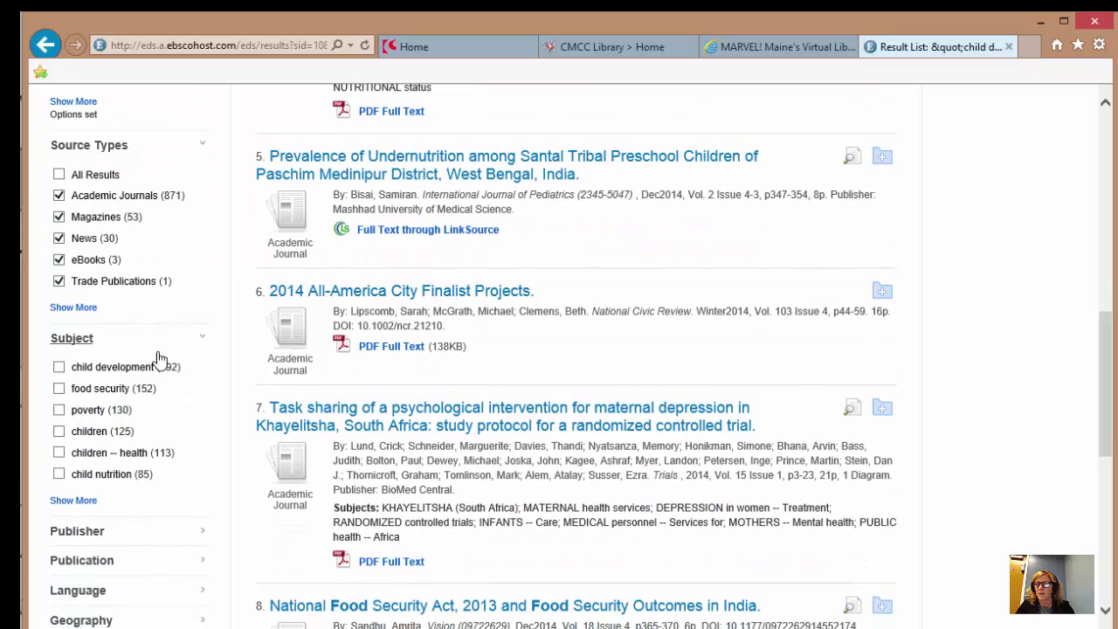
left_click(59, 367)
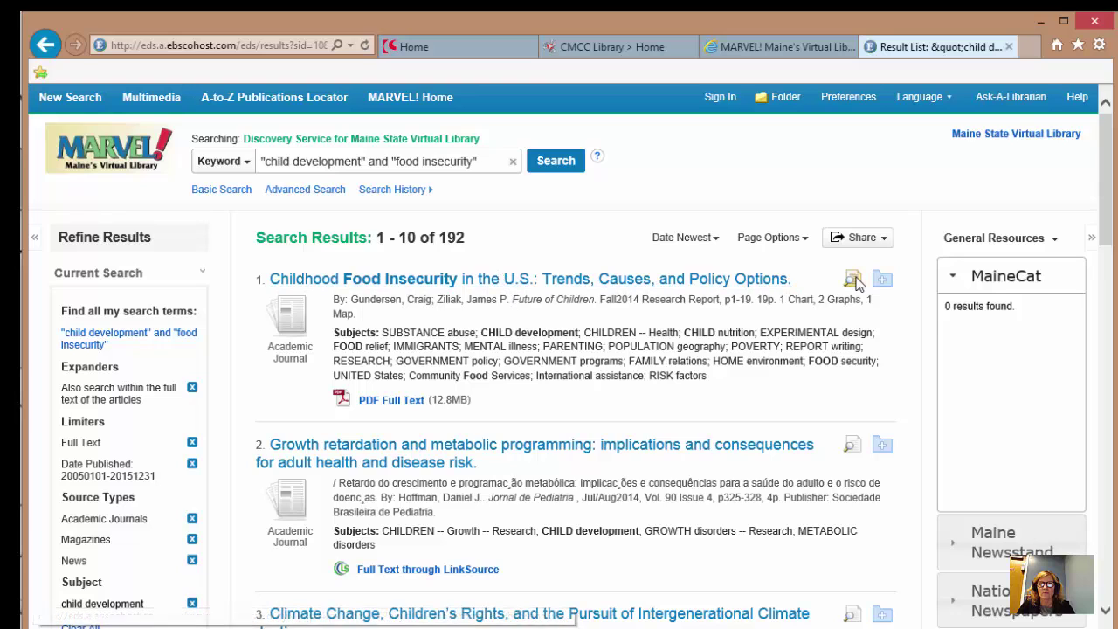
Step: Preview the first result, Childhood Food Insecurity in the U.S., and open its detailed record to review the subject terms, abstract and full-text option
mouse_move(854, 279)
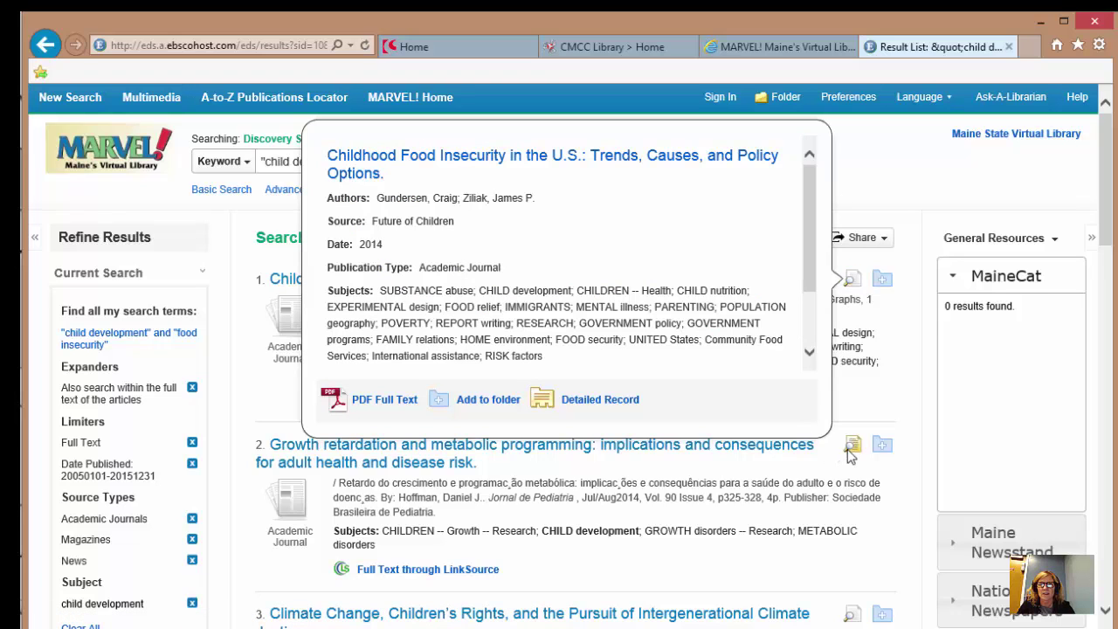
mouse_move(852, 450)
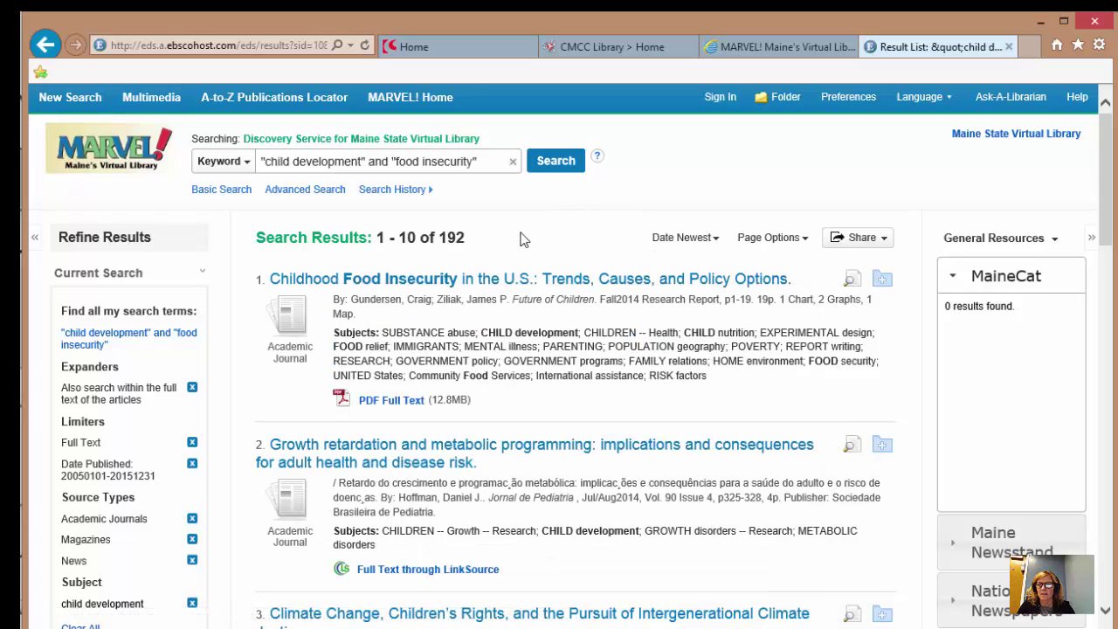
left_click(458, 285)
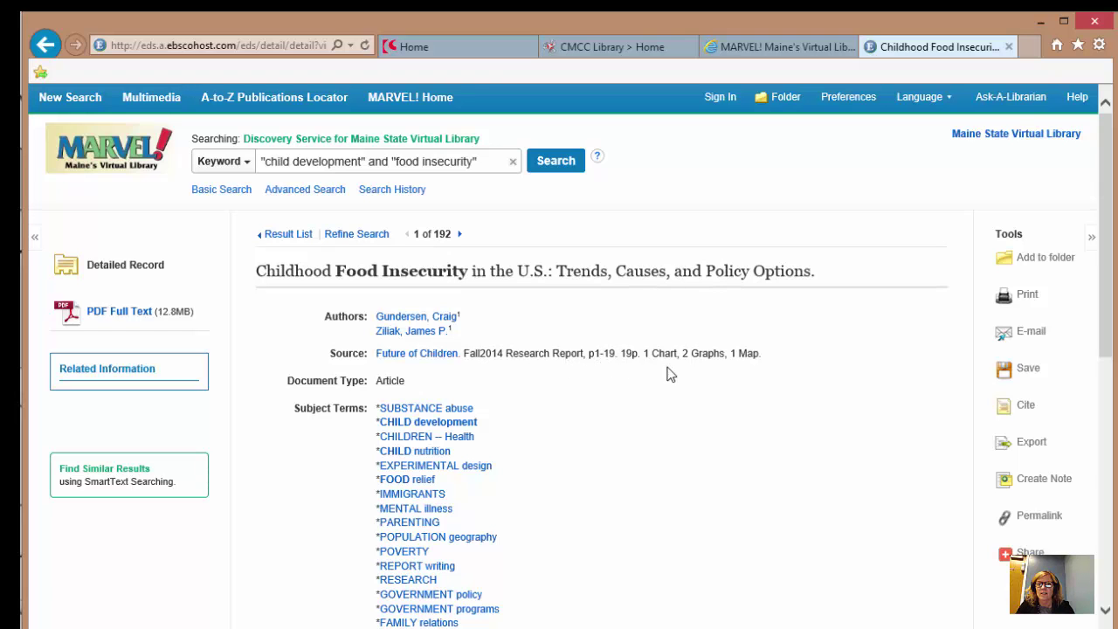
scroll(740, 371, "down", 3)
scroll(741, 370, "down", 5)
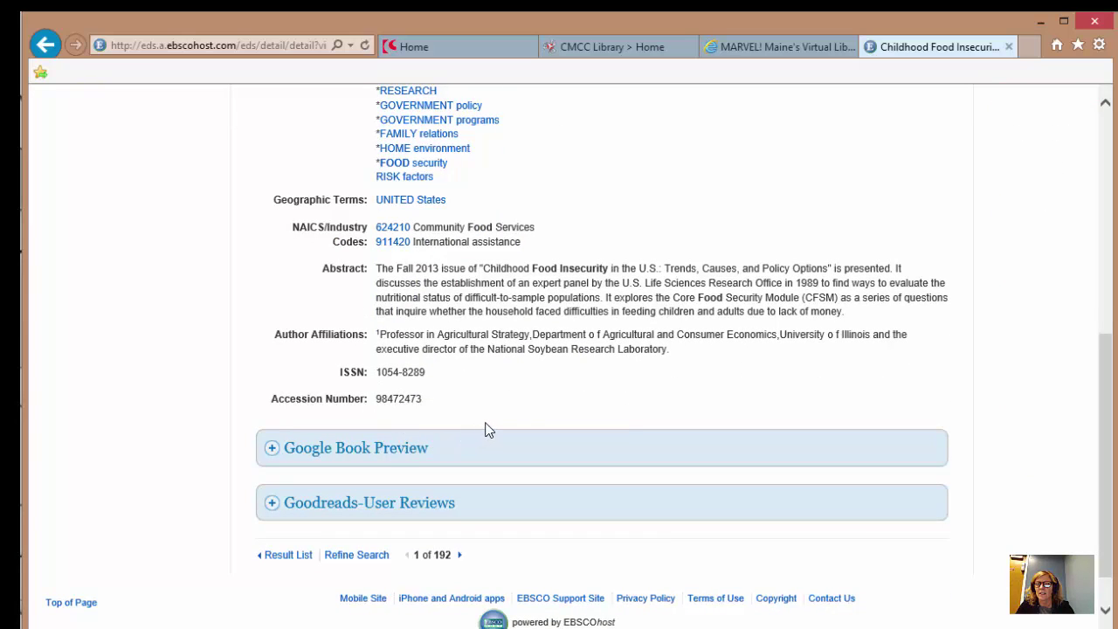
scroll(504, 427, "down", 1)
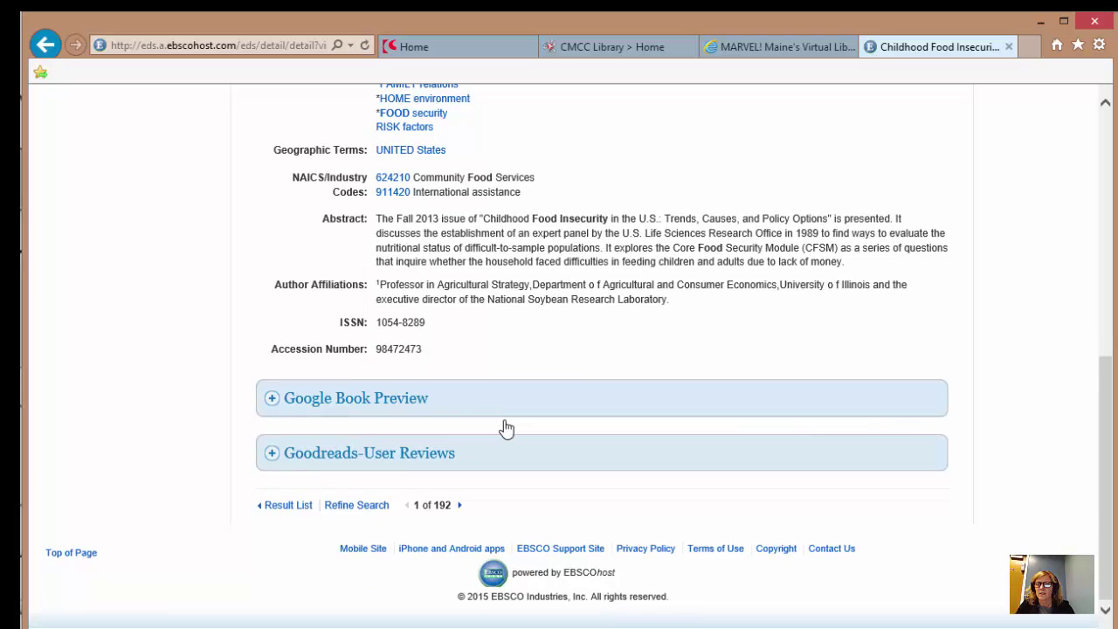
scroll(504, 427, "up", 2)
scroll(504, 427, "up", 3)
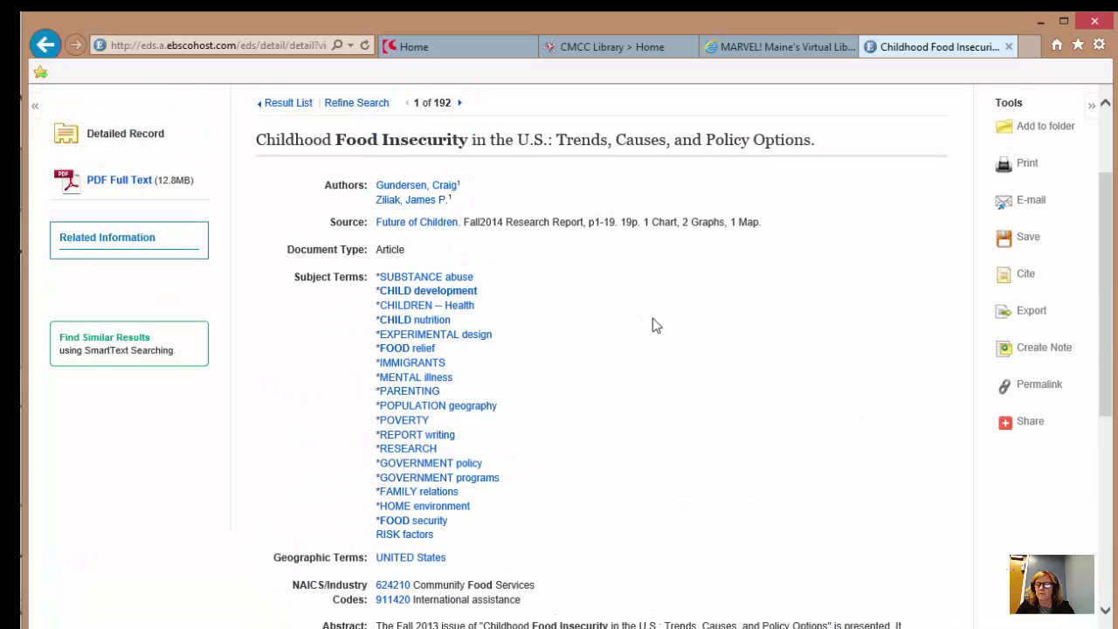
left_click(157, 180)
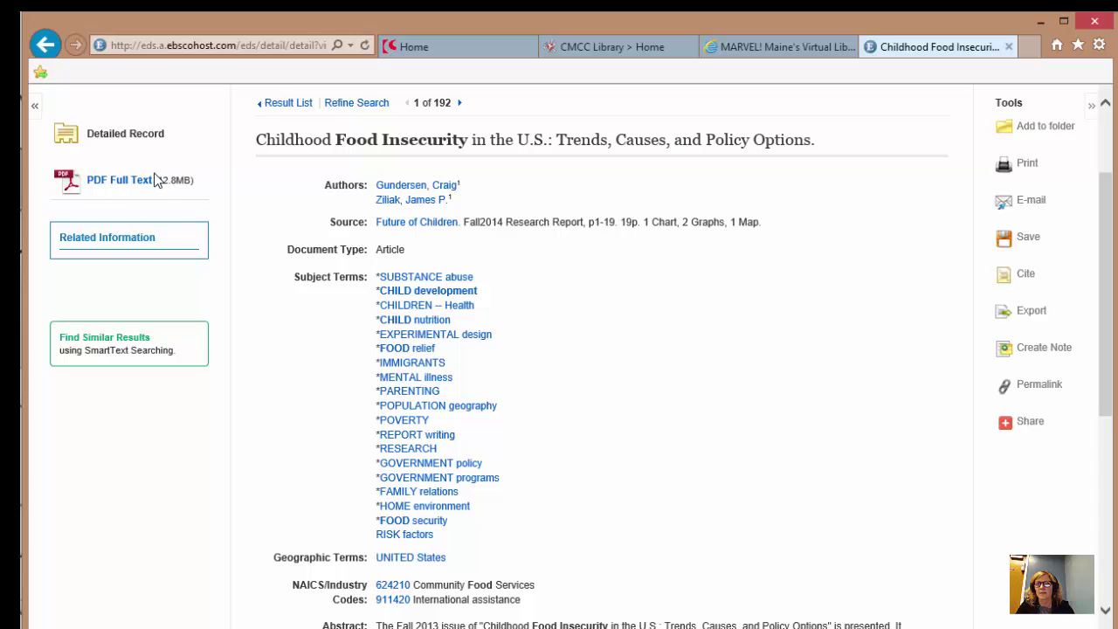